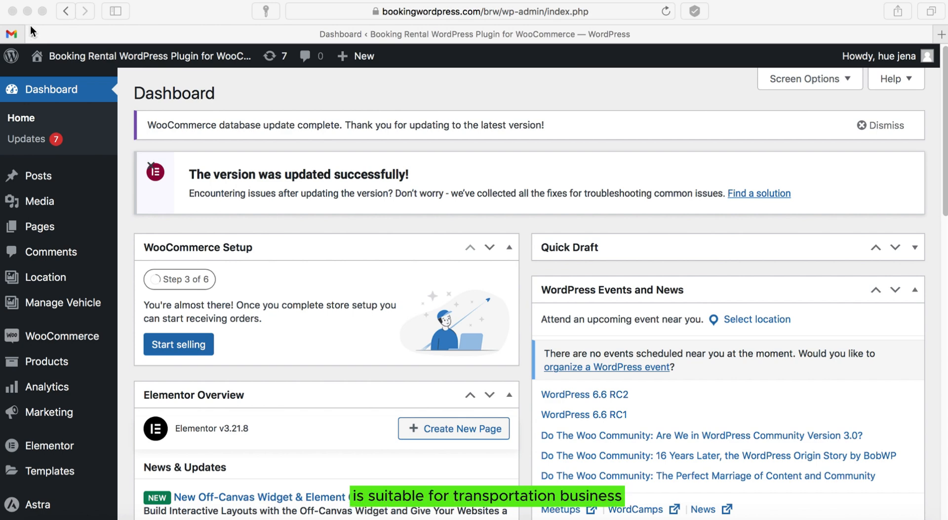
Step: Start a new WooCommerce product and name it car1
{"action": "left_click", "coordinate": [40, 93]}
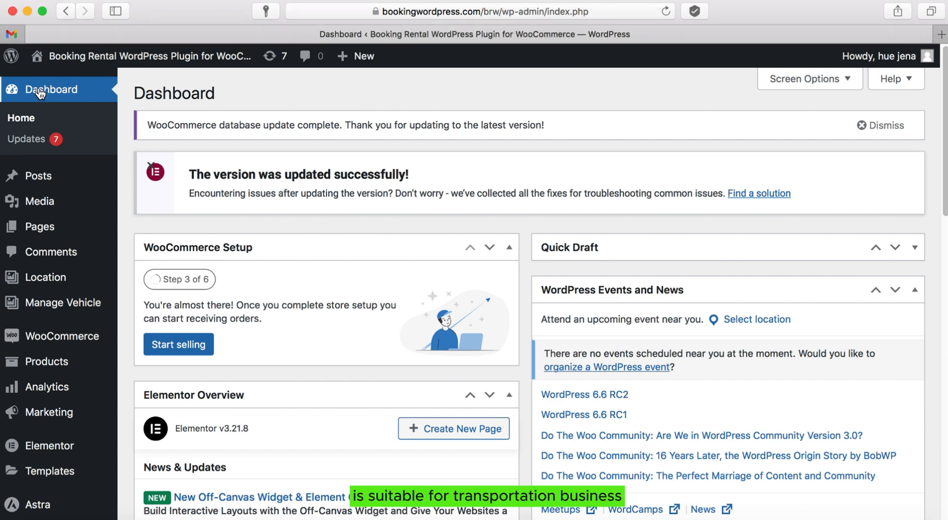
{"action": "mouse_move", "coordinate": [79, 368]}
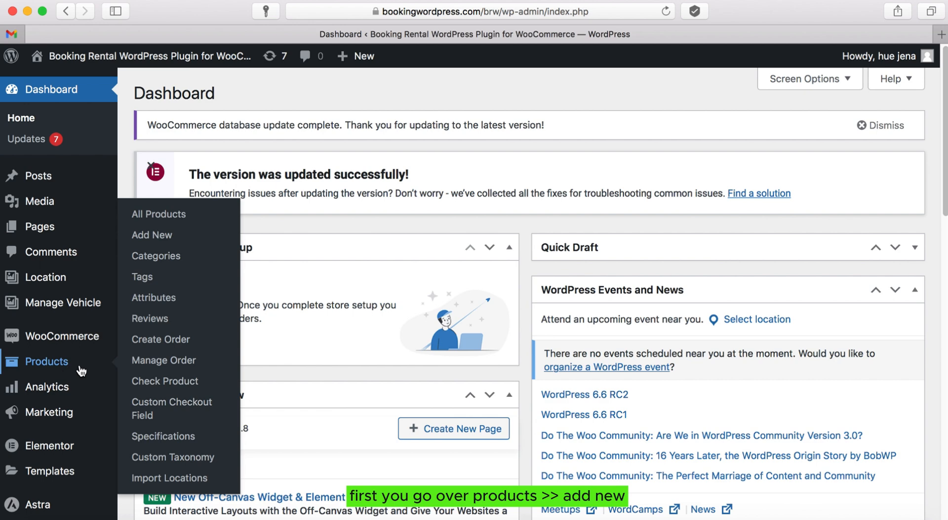
{"action": "left_click", "coordinate": [165, 235]}
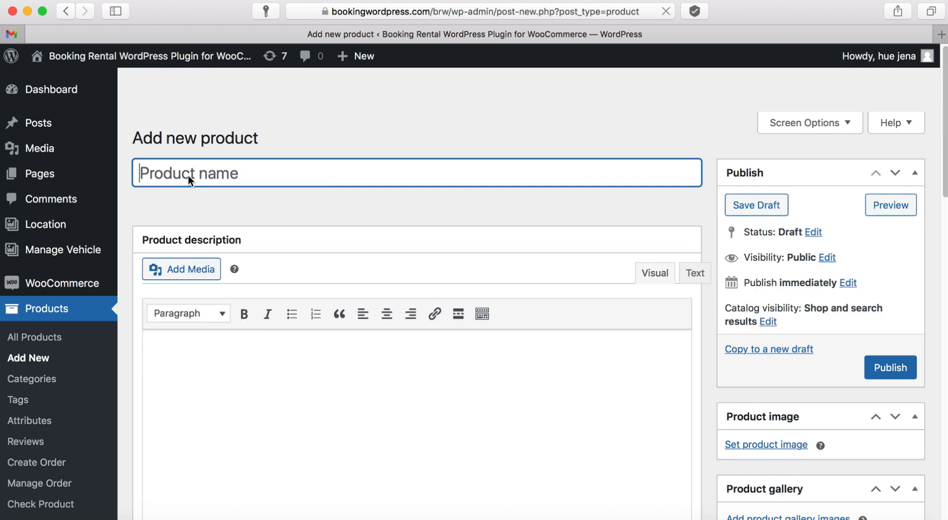
{"action": "type", "text": "ca"}
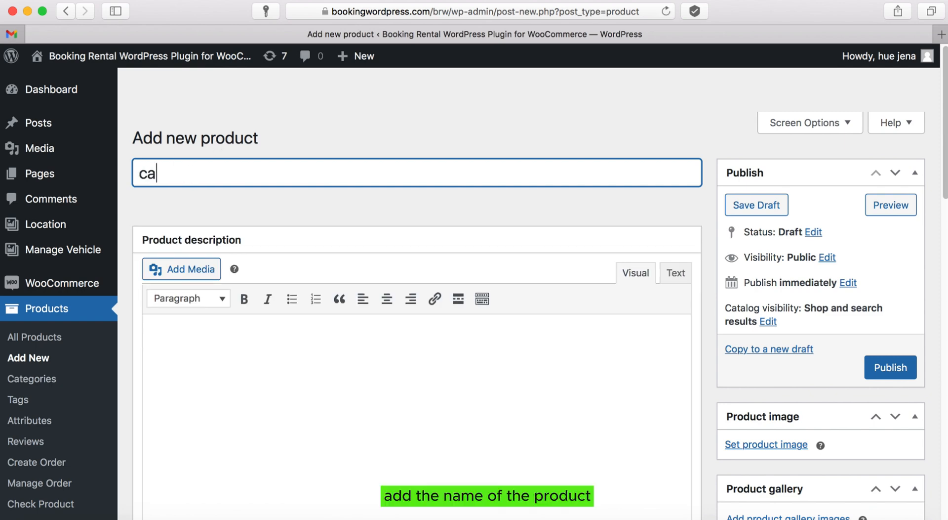
{"action": "type", "text": "r1"}
Step: Set the product data to Rental with rental type 5: Transportation, and publish the product
{"action": "scroll", "coordinate": [279, 339], "scroll_direction": "down", "scroll_amount": 8}
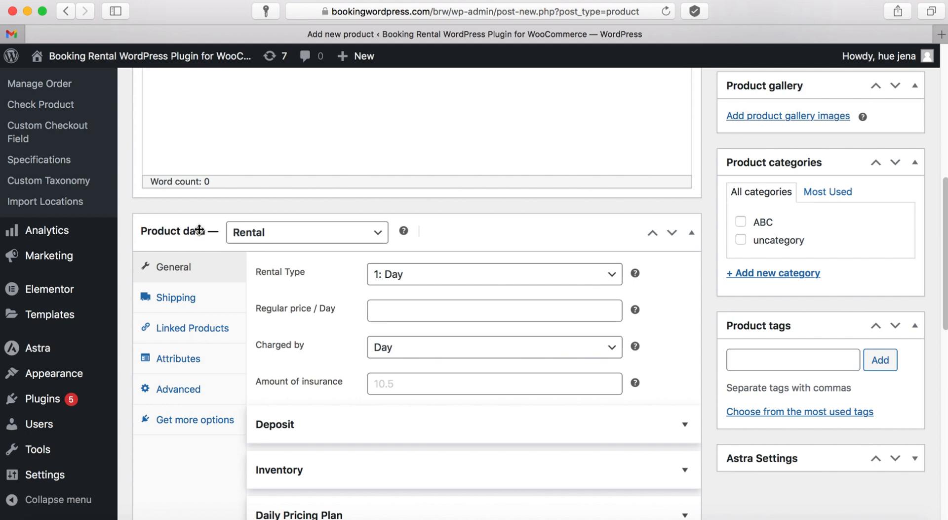
{"action": "left_click", "coordinate": [376, 237]}
{"action": "left_click", "coordinate": [305, 237]}
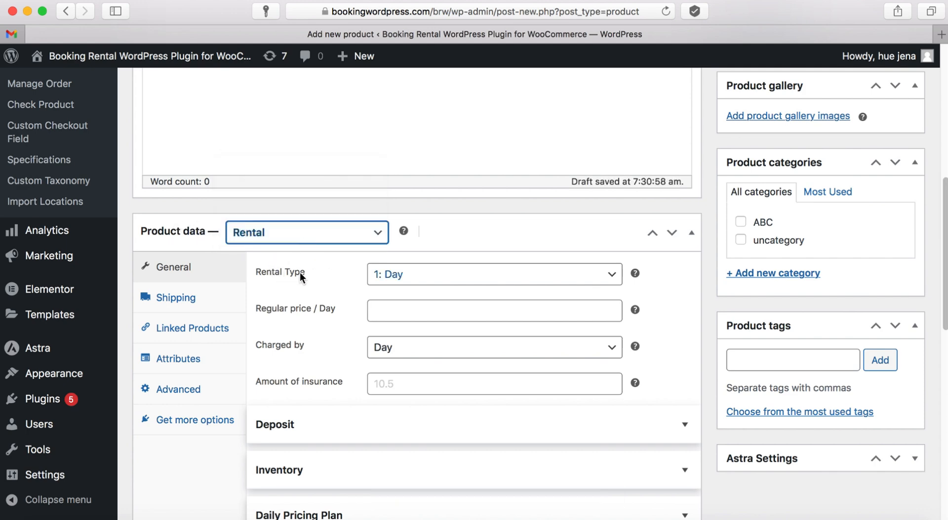
{"action": "left_click", "coordinate": [611, 275]}
{"action": "left_click", "coordinate": [449, 332]}
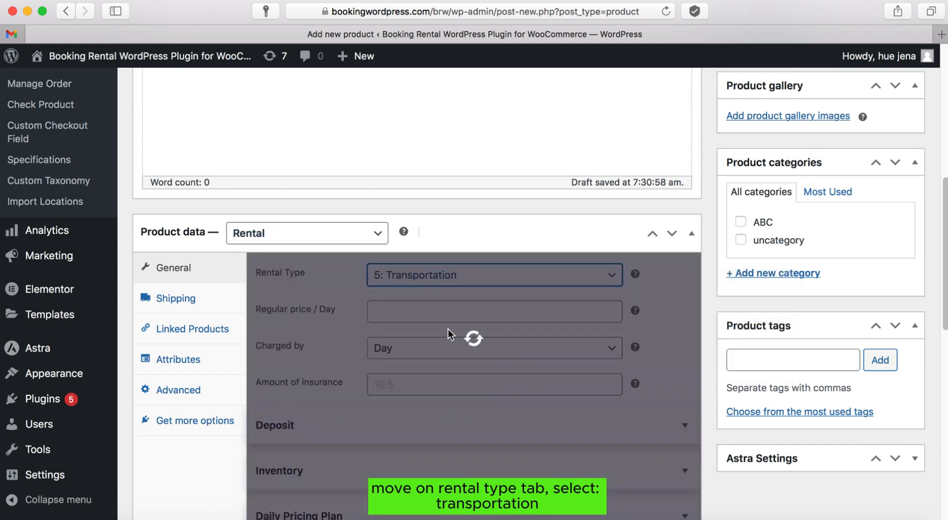
{"action": "scroll", "coordinate": [906, 200], "scroll_direction": "up", "scroll_amount": 3}
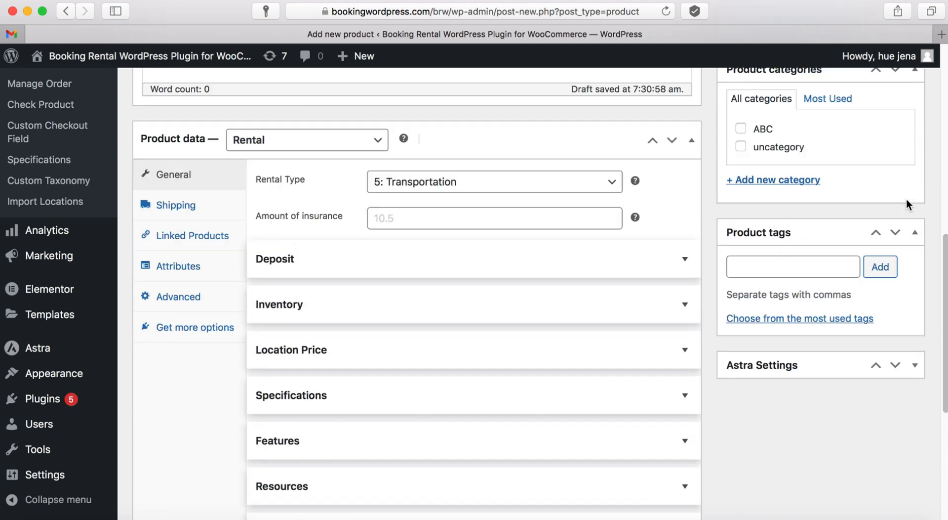
{"action": "left_click", "coordinate": [879, 106]}
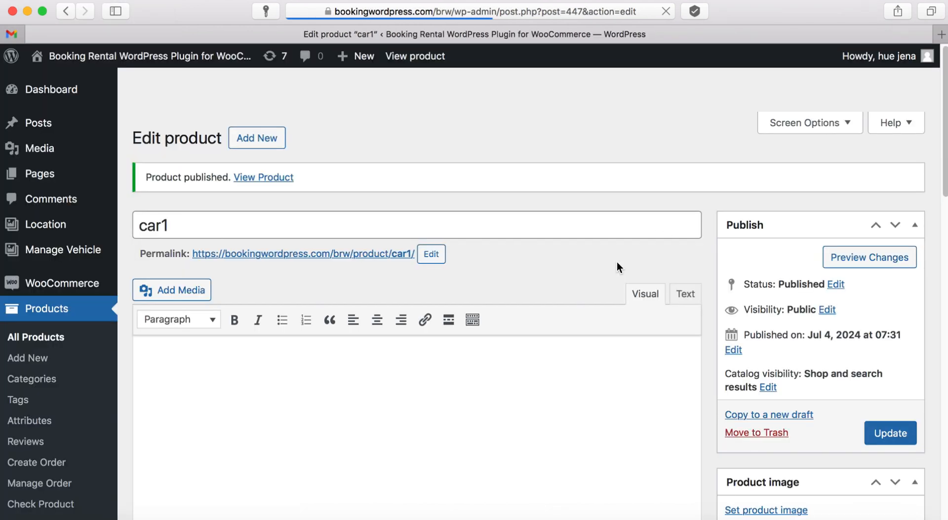
Step: Expand the product's Location Price section and add a blank pick-up and drop-off row
{"action": "scroll", "coordinate": [499, 402], "scroll_direction": "down", "scroll_amount": 3}
{"action": "scroll", "coordinate": [499, 399], "scroll_direction": "down", "scroll_amount": 10}
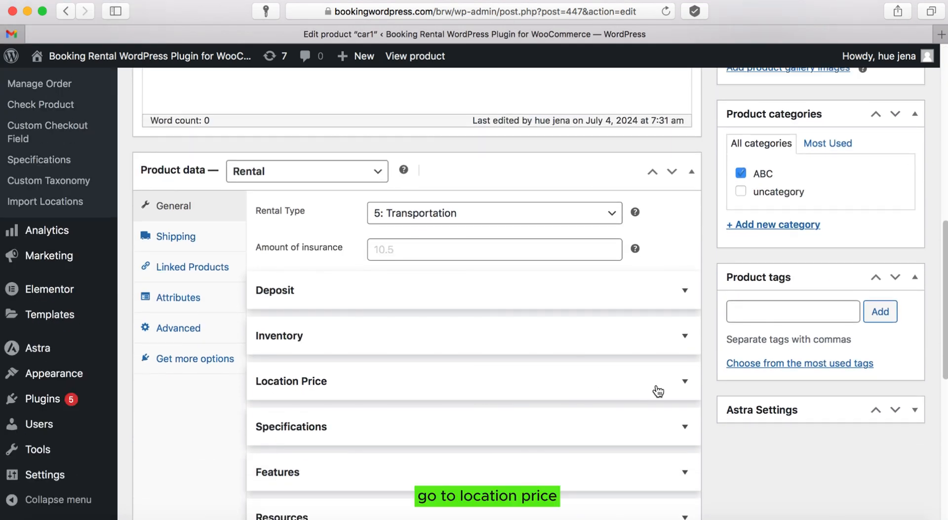
{"action": "left_click", "coordinate": [684, 381]}
{"action": "scroll", "coordinate": [538, 403], "scroll_direction": "down", "scroll_amount": 3}
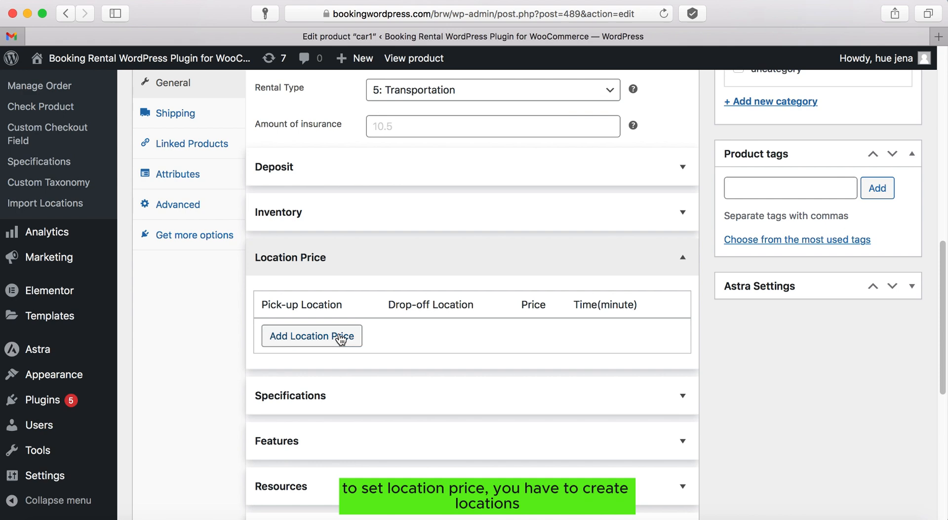
{"action": "left_click", "coordinate": [340, 339]}
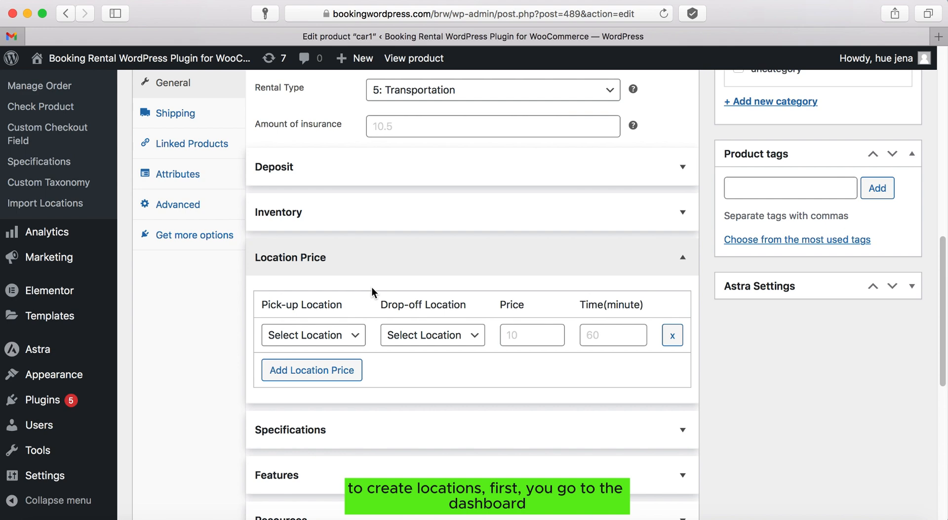
{"action": "scroll", "coordinate": [207, 242], "scroll_direction": "down", "scroll_amount": 2}
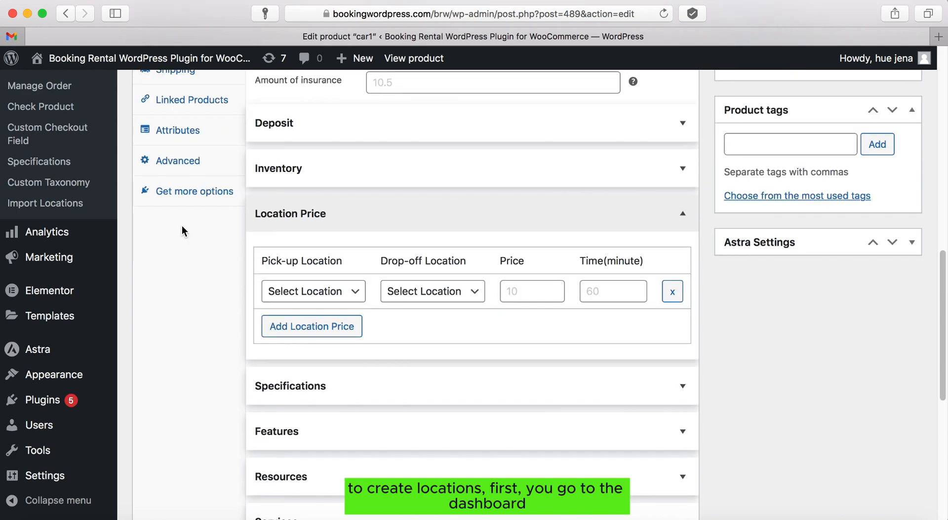
{"action": "scroll", "coordinate": [43, 88], "scroll_direction": "down", "scroll_amount": 5}
{"action": "scroll", "coordinate": [43, 88], "scroll_direction": "down", "scroll_amount": 5}
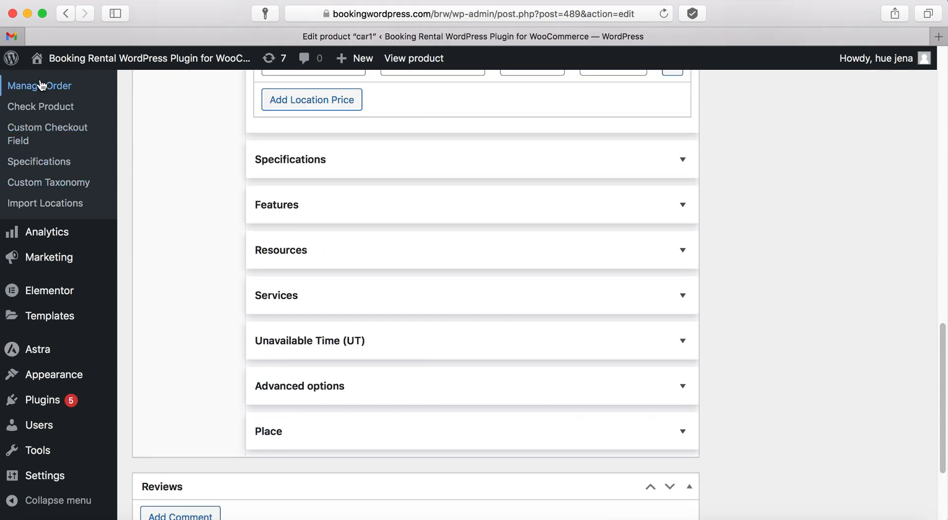
Step: Create a new location titled Ohio and publish it
{"action": "scroll", "coordinate": [20, 87], "scroll_direction": "up", "scroll_amount": 15}
{"action": "scroll", "coordinate": [20, 89], "scroll_direction": "up", "scroll_amount": 10}
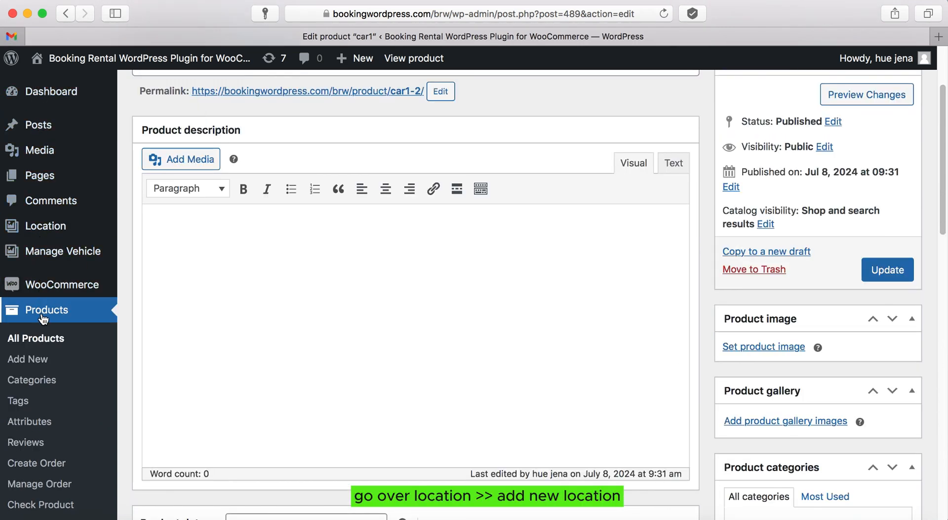
{"action": "mouse_move", "coordinate": [46, 225]}
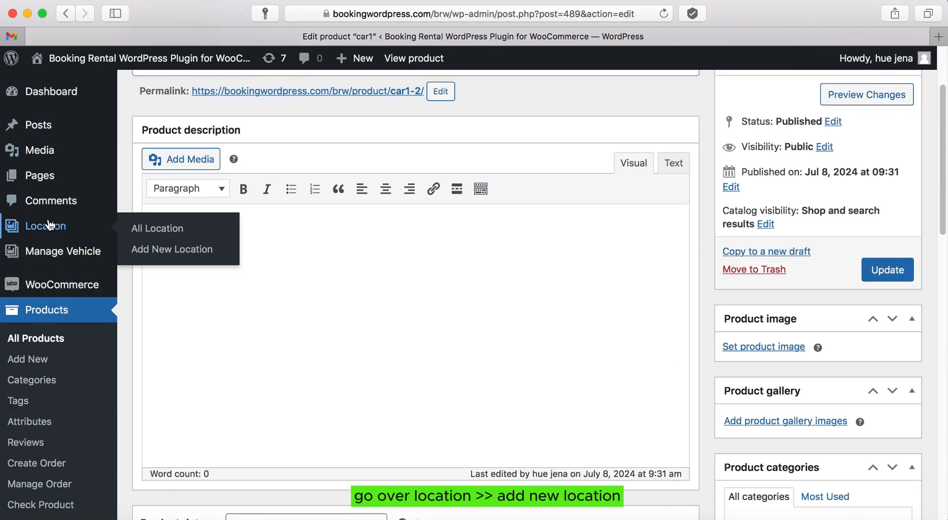
{"action": "left_click", "coordinate": [178, 251]}
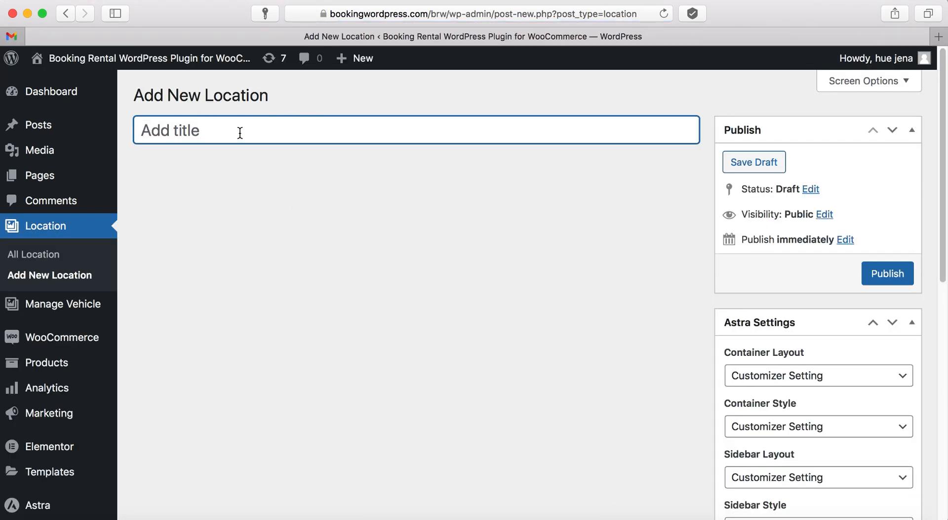
{"action": "type", "text": "Ohiv"}
{"action": "key", "text": "BackSpace"}
{"action": "type", "text": "o"}
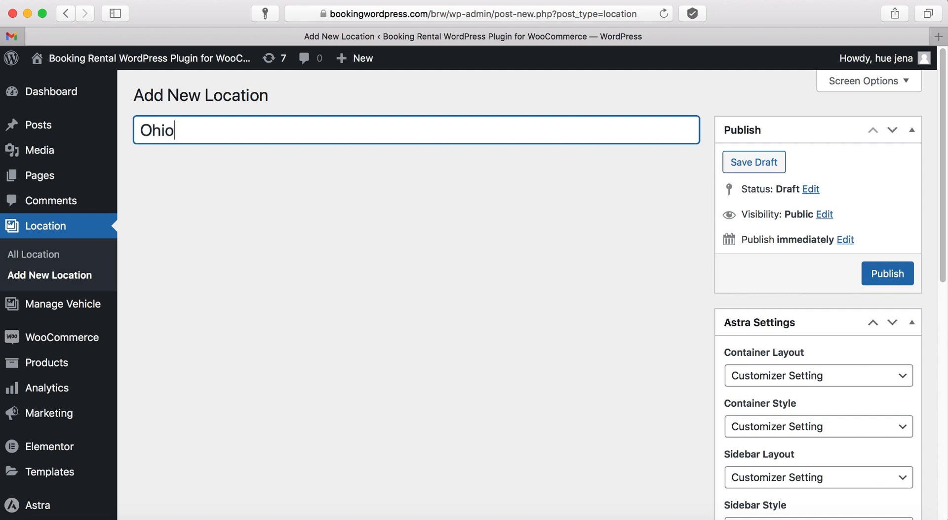
{"action": "left_click", "coordinate": [878, 279]}
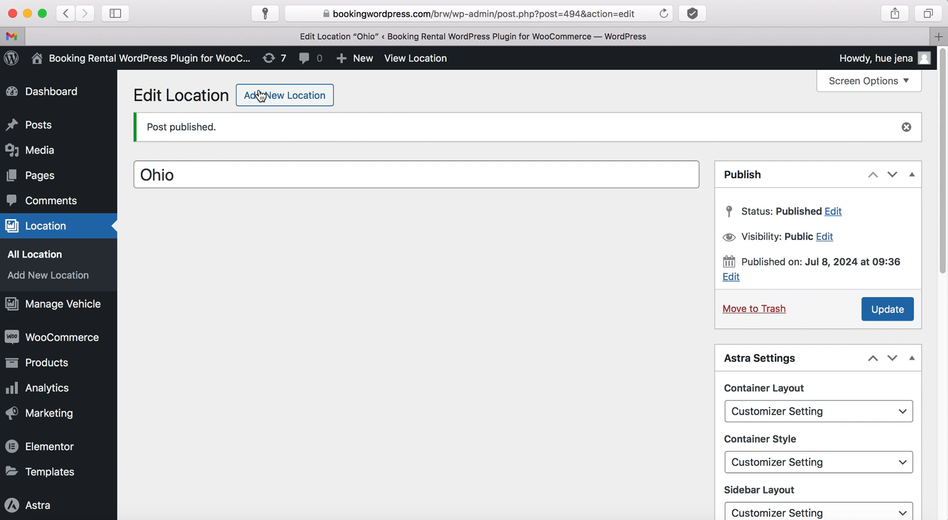
Step: Add another location titled New York and publish it
{"action": "left_click", "coordinate": [274, 92]}
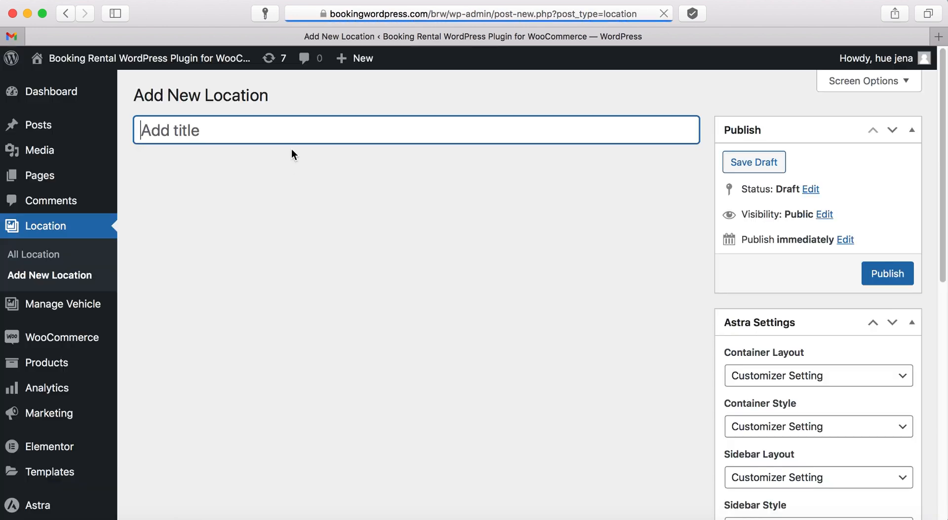
{"action": "type", "text": "New York"}
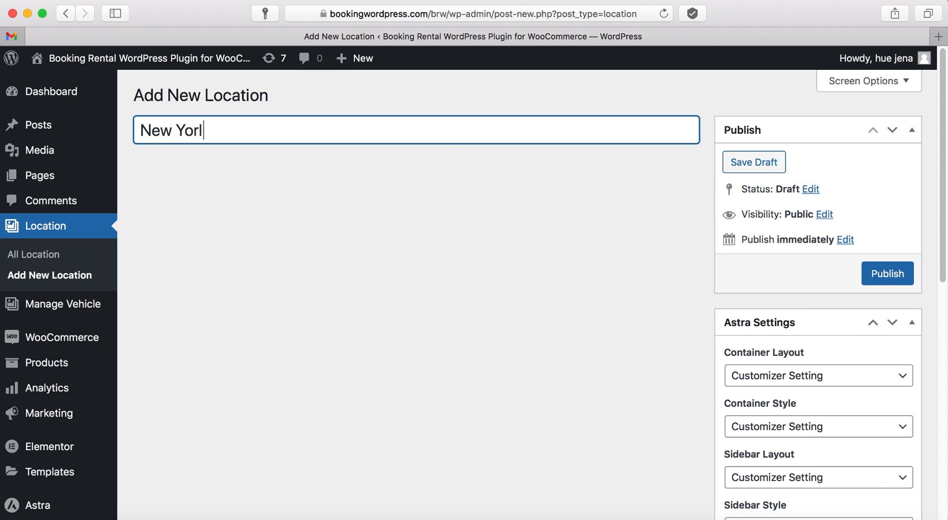
{"action": "left_click", "coordinate": [877, 269]}
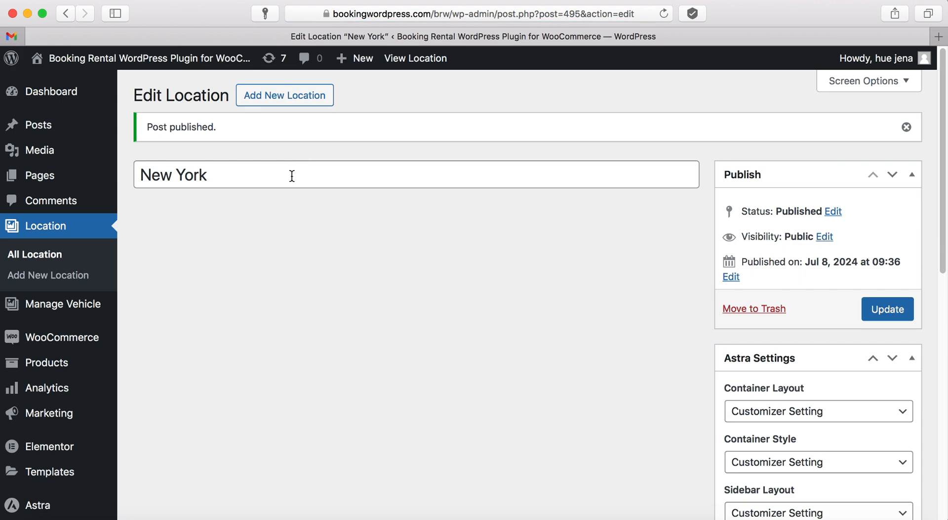
Step: Add another location titled California and publish it
{"action": "left_click", "coordinate": [291, 96]}
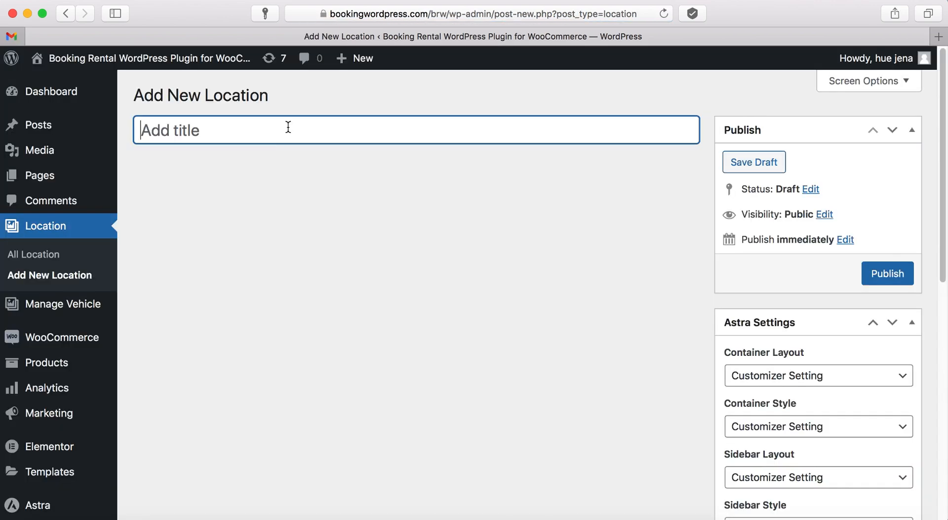
{"action": "type", "text": "California"}
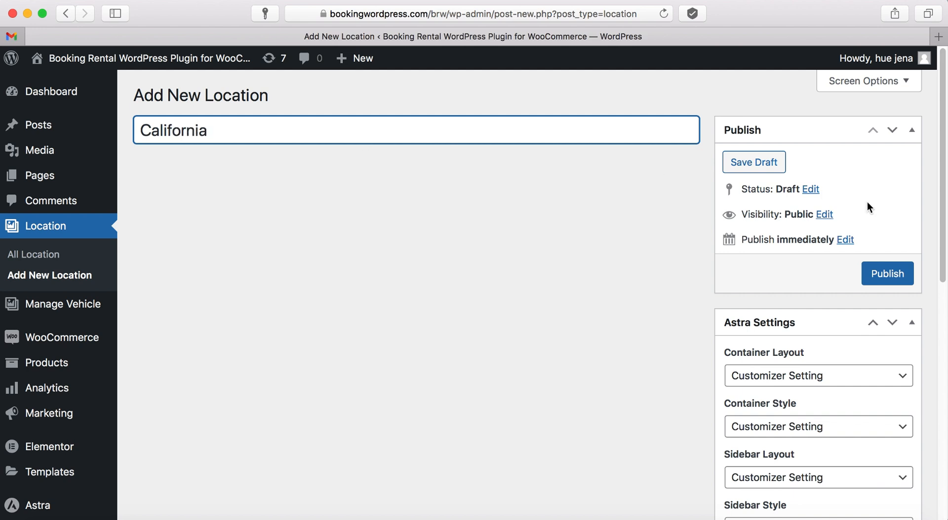
{"action": "left_click", "coordinate": [892, 280]}
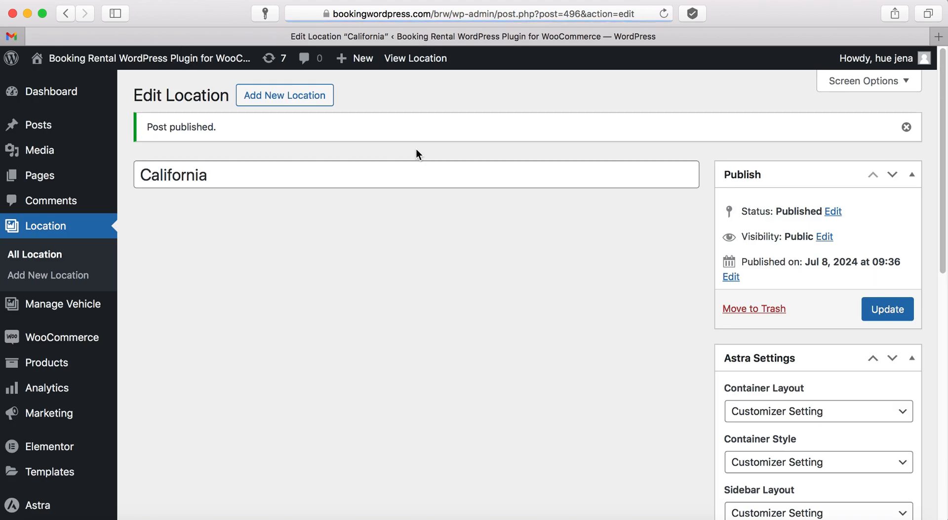
Step: Add and publish another location titled Taxas, and open the list of all locations
{"action": "left_click", "coordinate": [301, 98]}
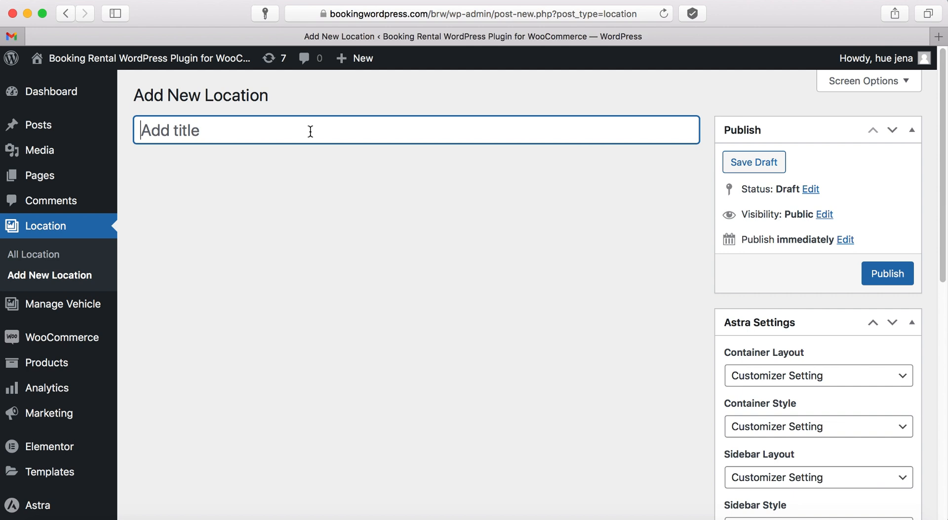
{"action": "type", "text": "Taxas"}
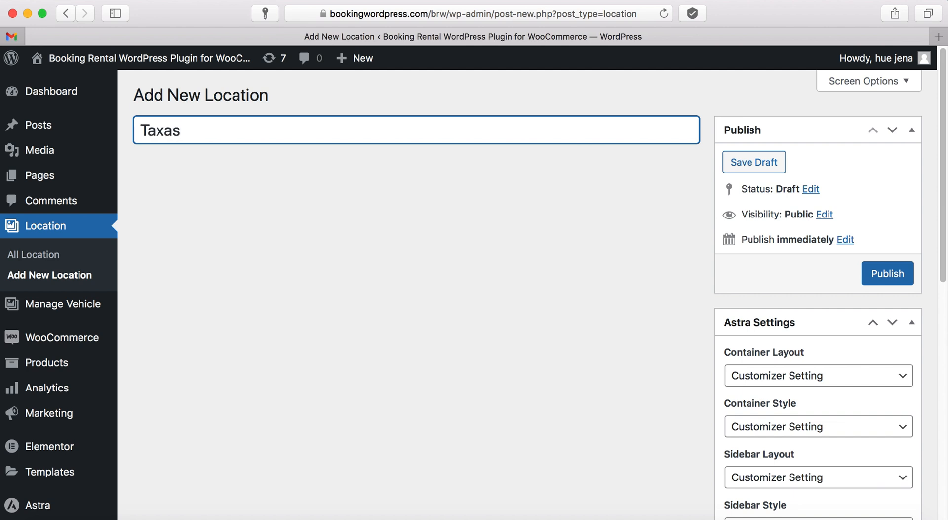
{"action": "left_click", "coordinate": [887, 275]}
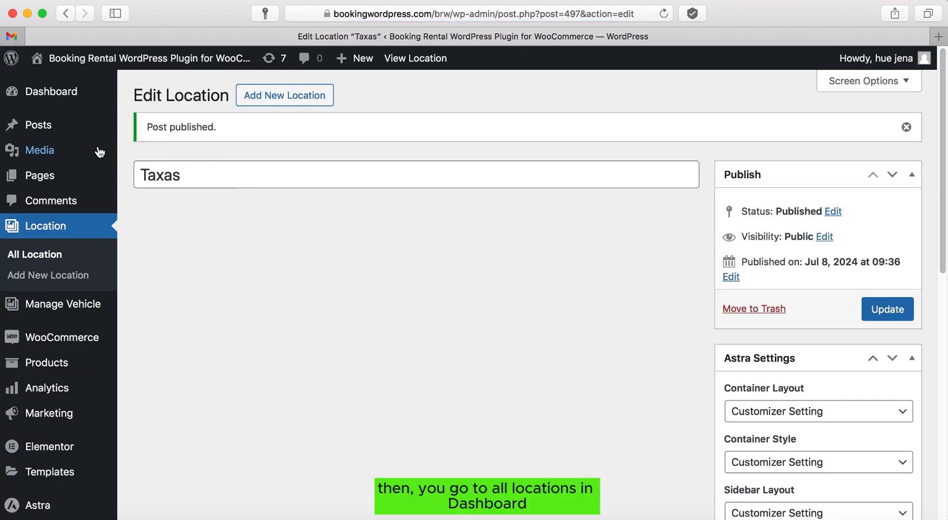
{"action": "left_click", "coordinate": [48, 257]}
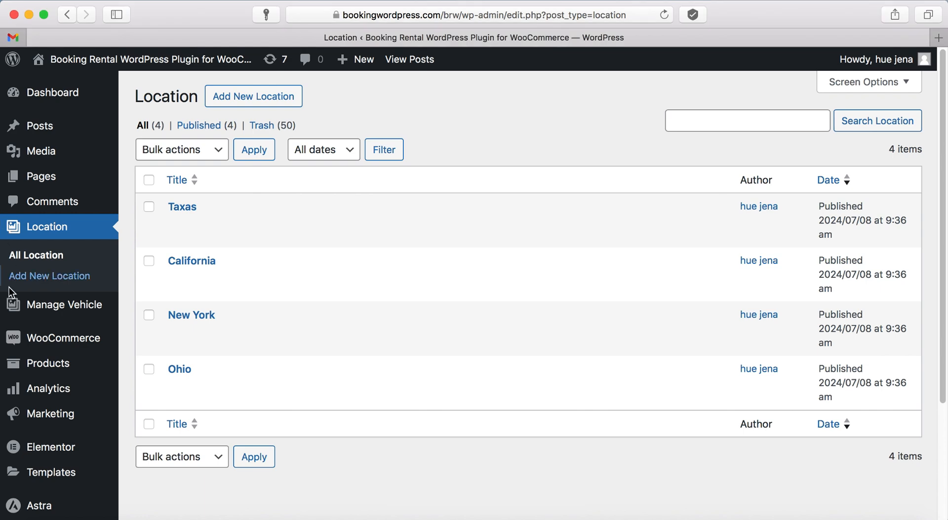
Step: Open the car1 product for editing from the list of all products
{"action": "mouse_move", "coordinate": [94, 367]}
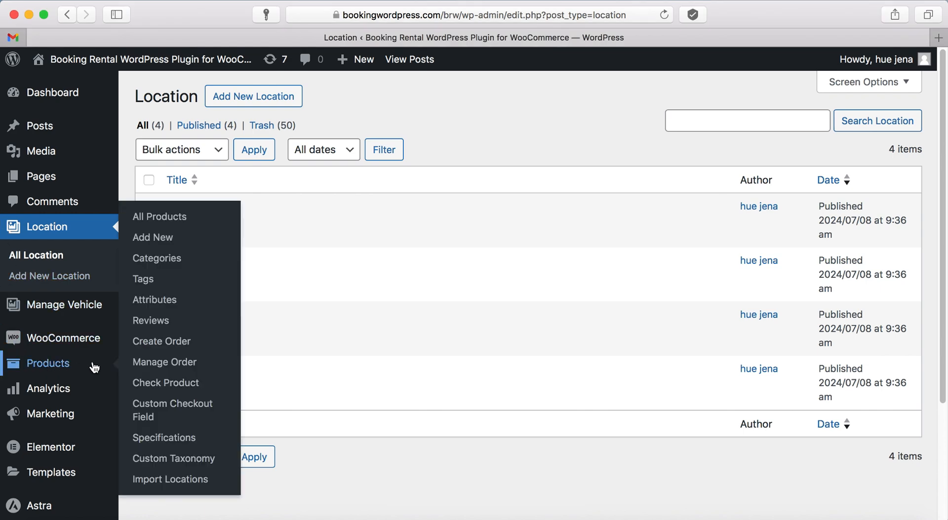
{"action": "left_click", "coordinate": [164, 220]}
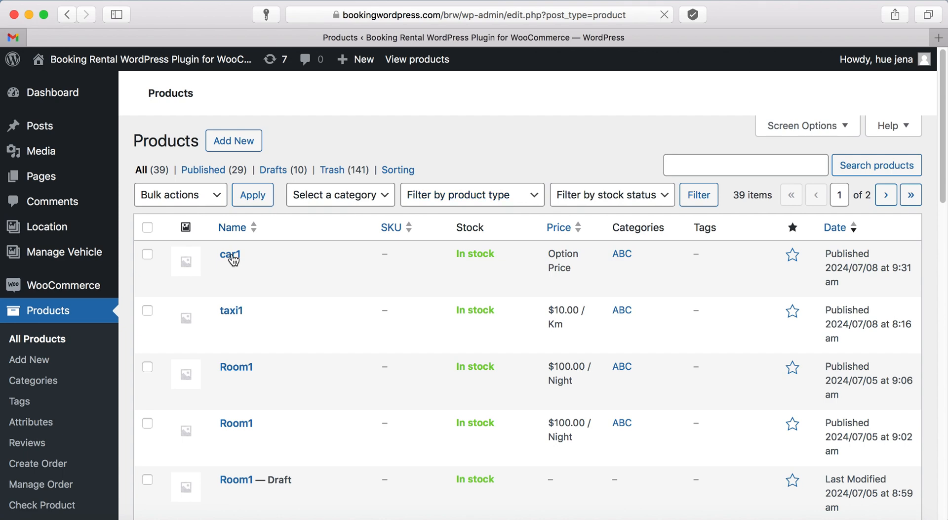
{"action": "left_click", "coordinate": [232, 254]}
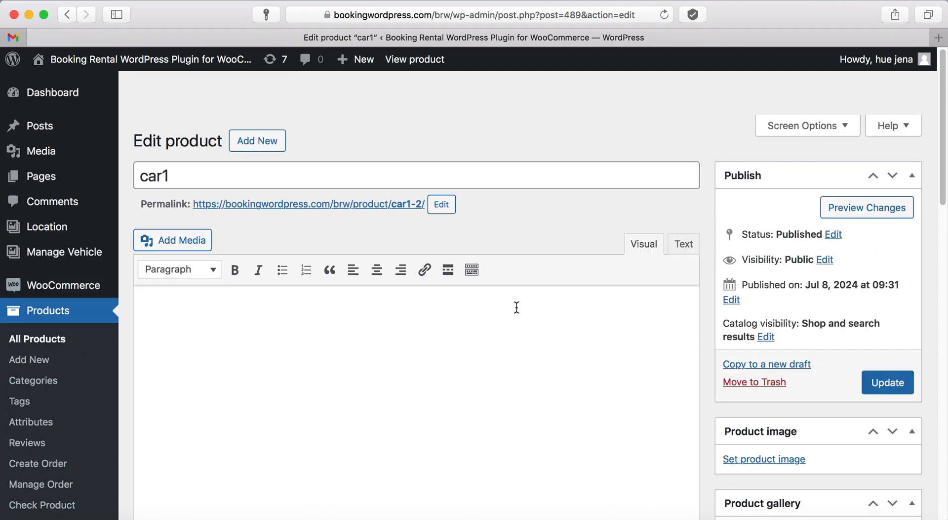
Step: Add a location price for car1 from Ohio to New York with price 120 and time 100 minutes
{"action": "scroll", "coordinate": [515, 309], "scroll_direction": "down", "scroll_amount": 15}
{"action": "scroll", "coordinate": [489, 305], "scroll_direction": "down", "scroll_amount": 2}
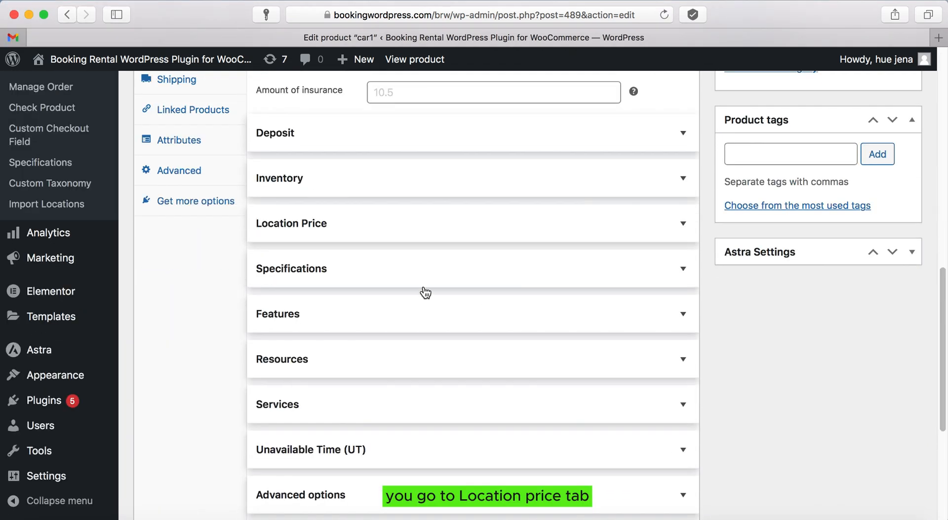
{"action": "left_click", "coordinate": [685, 224]}
{"action": "scroll", "coordinate": [686, 244], "scroll_direction": "down", "scroll_amount": 1}
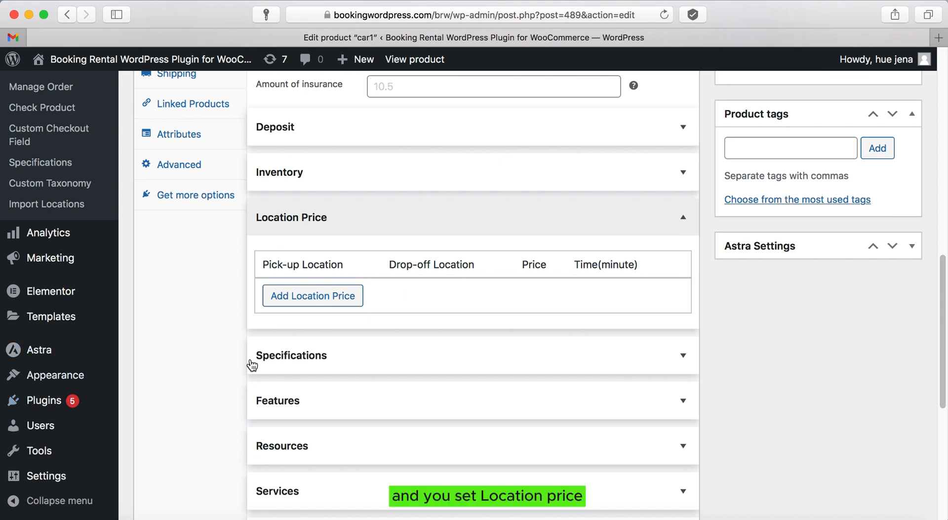
{"action": "left_click", "coordinate": [320, 299]}
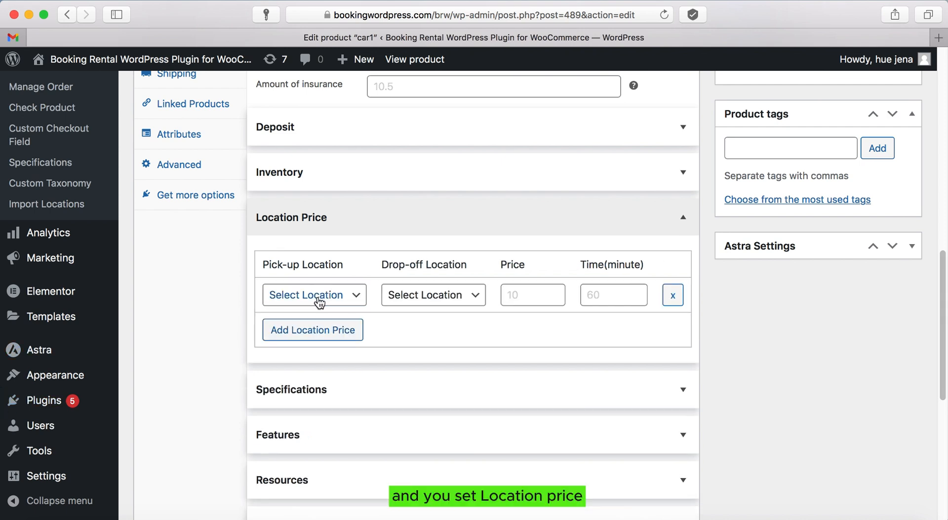
{"action": "left_click", "coordinate": [319, 297]}
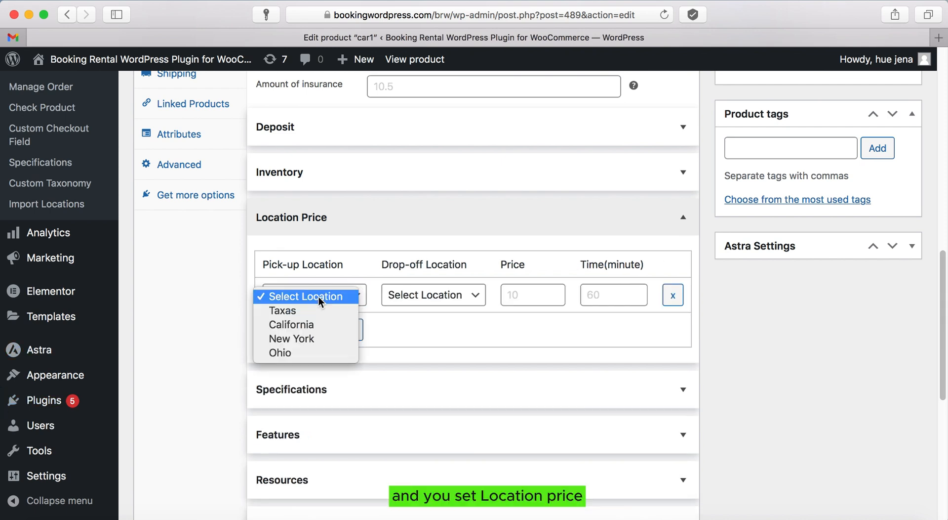
{"action": "left_click", "coordinate": [303, 351]}
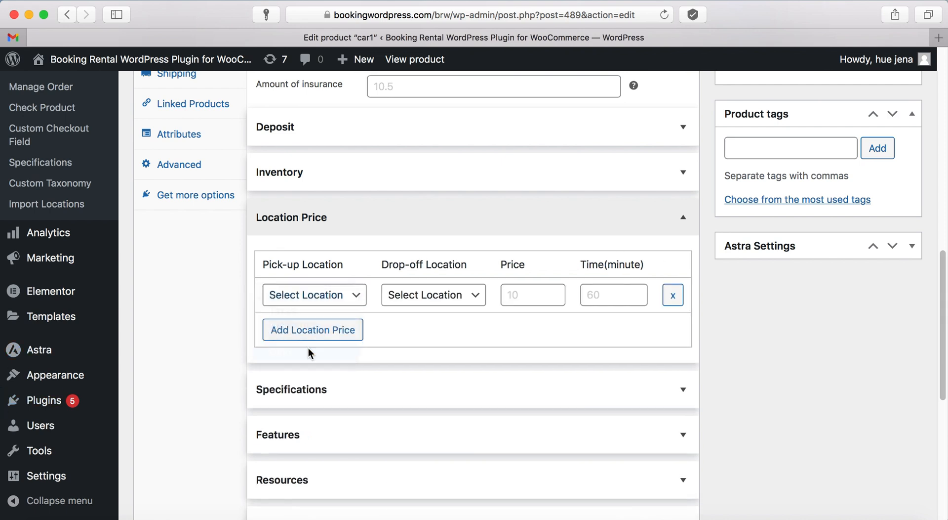
{"action": "left_click", "coordinate": [428, 303]}
{"action": "left_click", "coordinate": [419, 338]}
{"action": "left_click", "coordinate": [528, 294]}
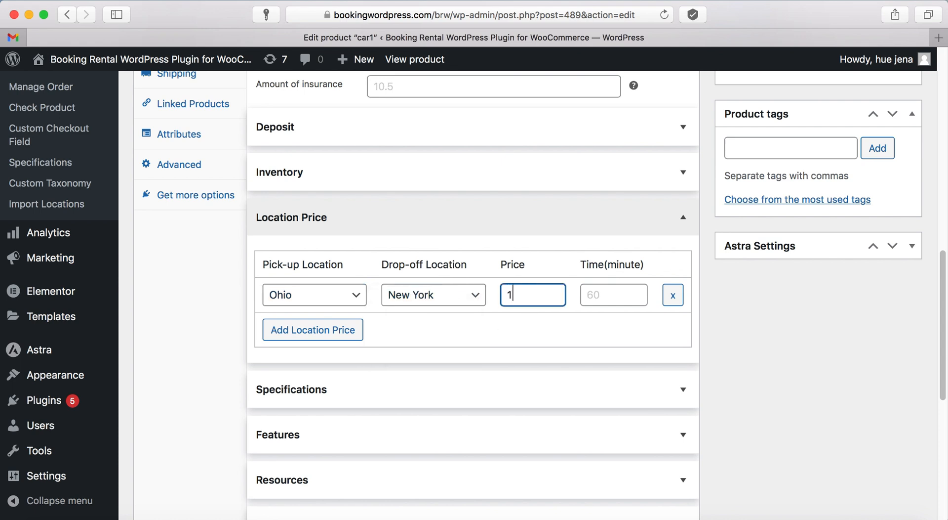
{"action": "key", "text": "Tab"}
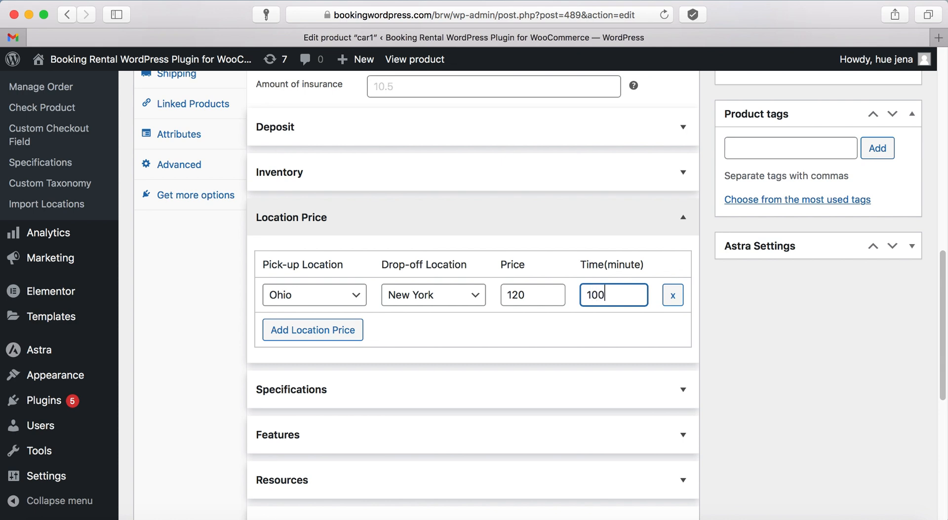
Step: Add a second location price from Ohio to Taxas with price 140 and time 120 minutes
{"action": "left_click", "coordinate": [331, 330]}
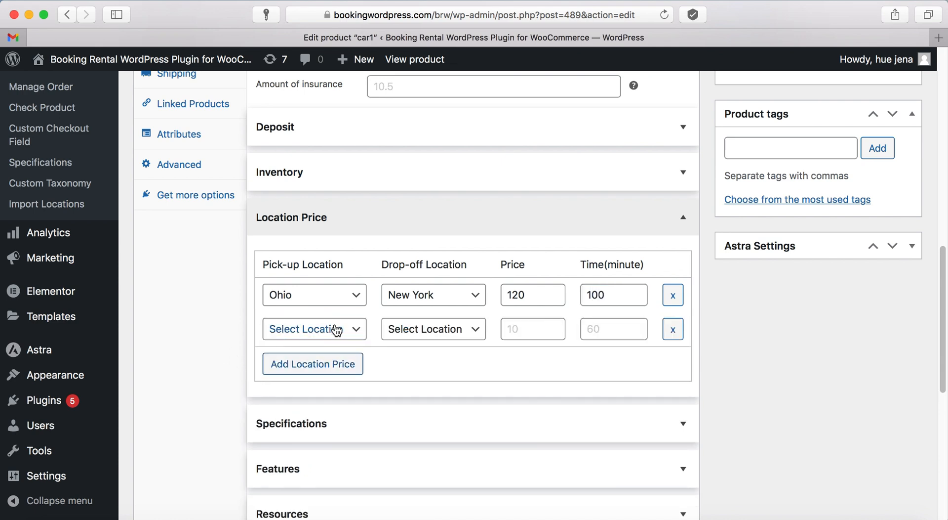
{"action": "left_click", "coordinate": [337, 328]}
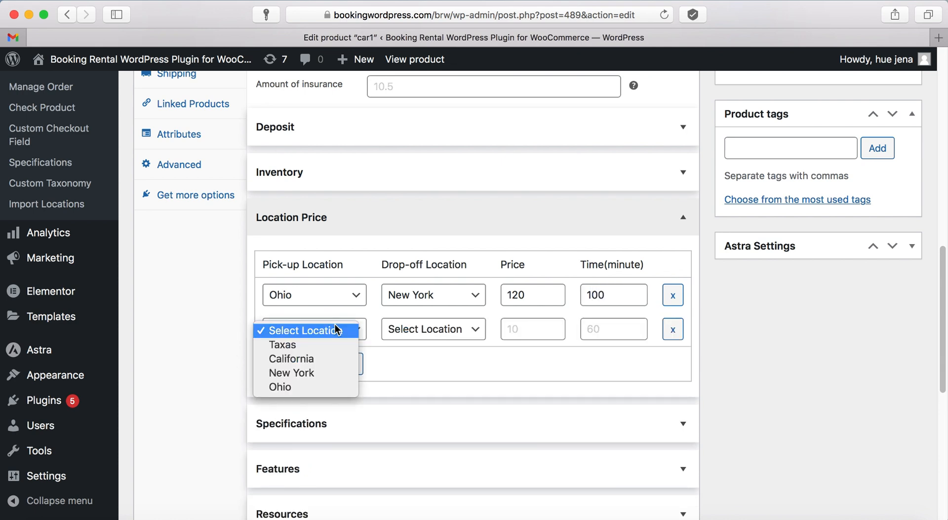
{"action": "left_click", "coordinate": [319, 387]}
{"action": "left_click", "coordinate": [422, 330]}
{"action": "left_click", "coordinate": [418, 345]}
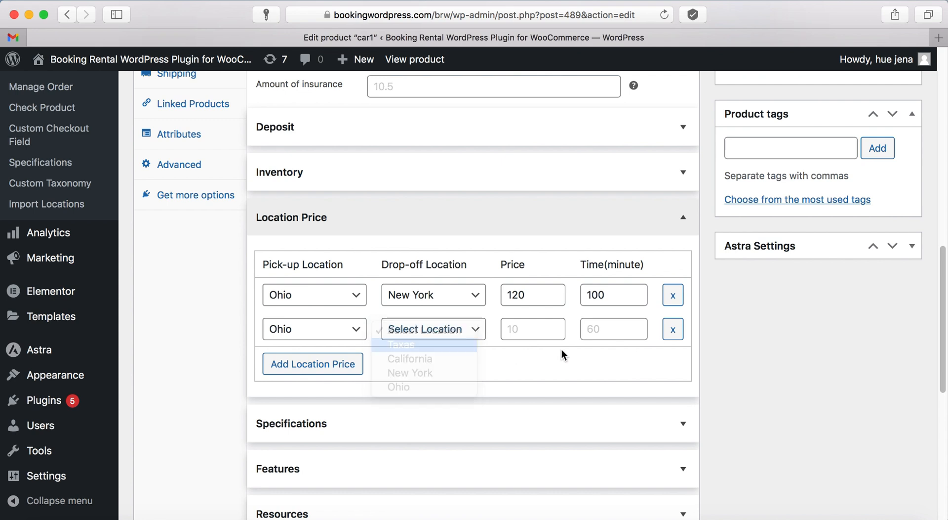
{"action": "left_click", "coordinate": [542, 331]}
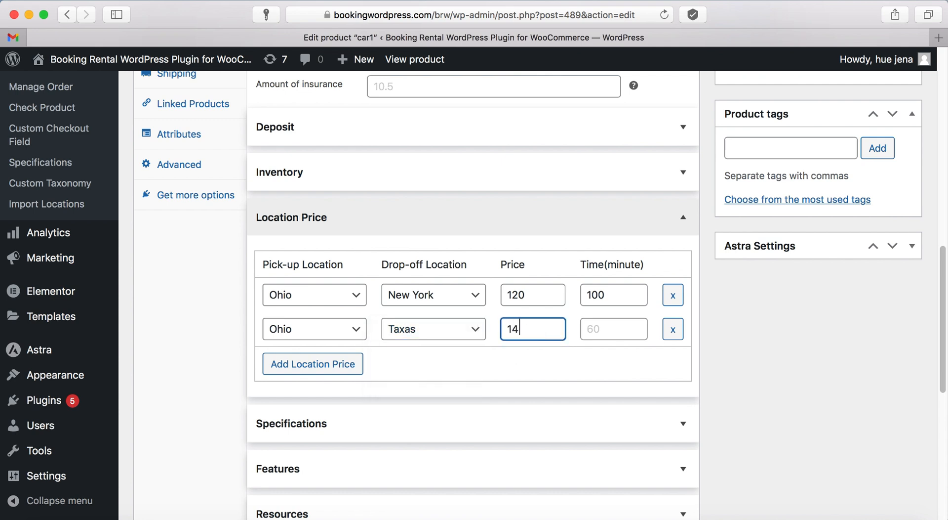
{"action": "left_click", "coordinate": [594, 329]}
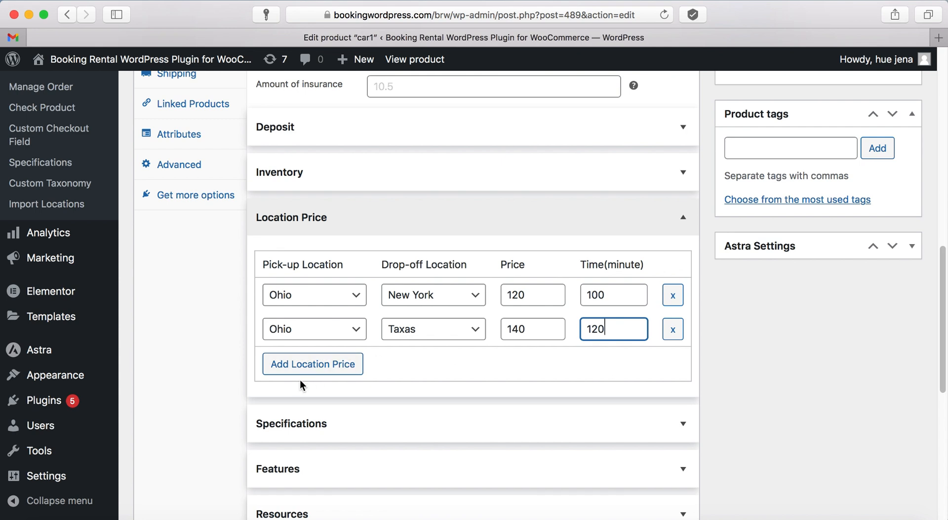
Step: Add a third location price from California to Taxas with price 160 and time 140 minutes
{"action": "left_click", "coordinate": [308, 368]}
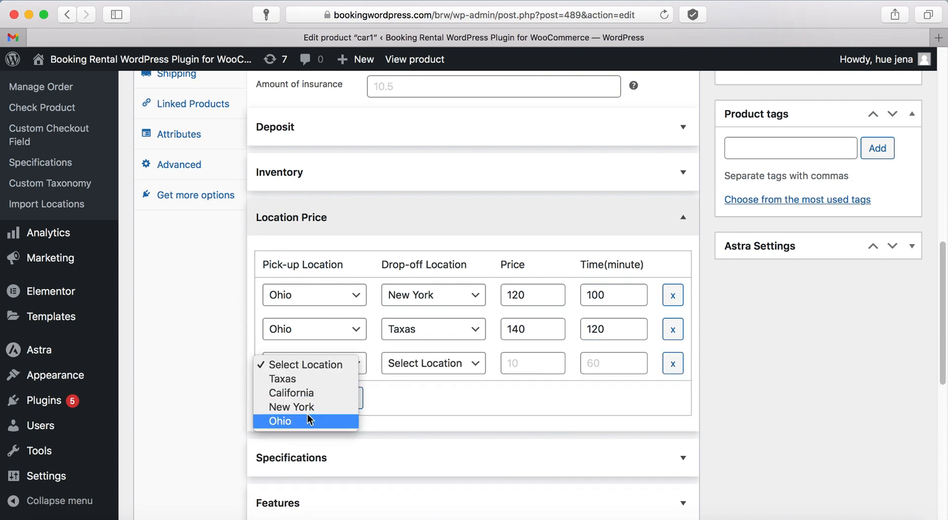
{"action": "left_click", "coordinate": [301, 393]}
{"action": "left_click", "coordinate": [430, 363]}
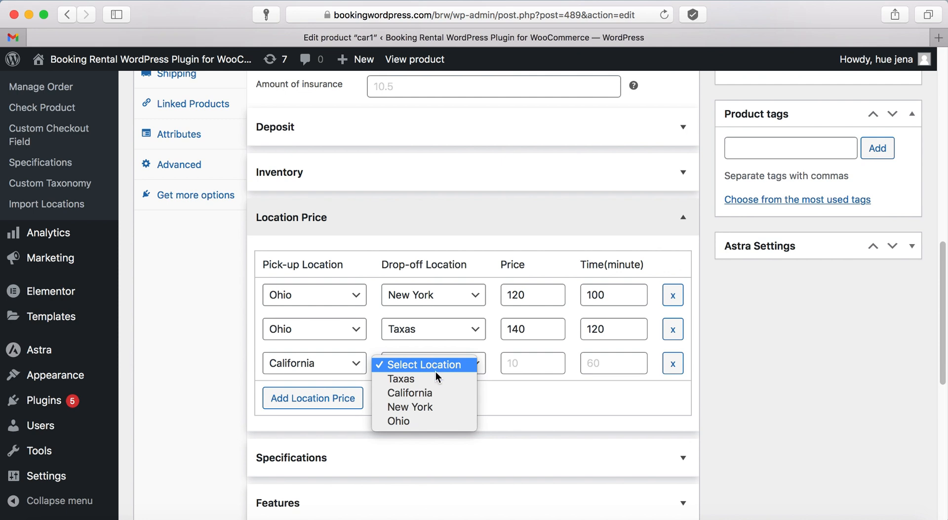
{"action": "left_click", "coordinate": [419, 381]}
{"action": "left_click", "coordinate": [515, 364]}
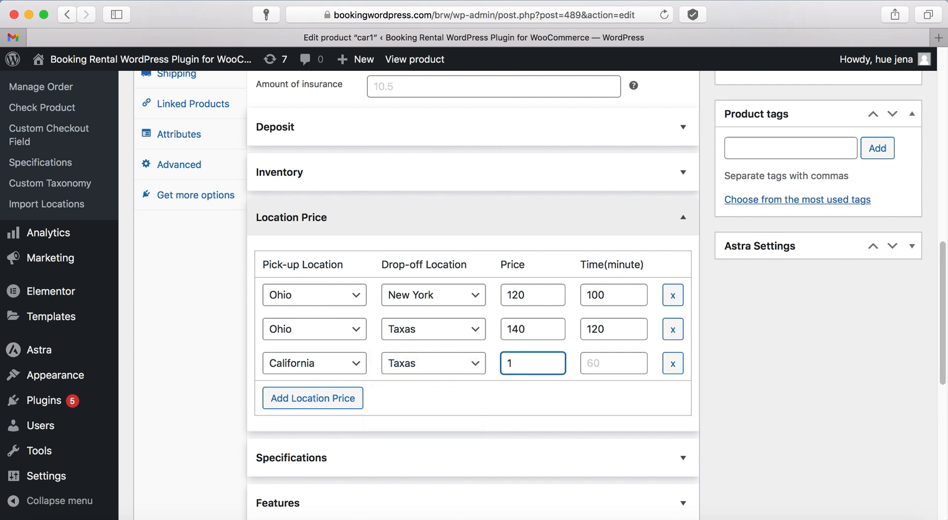
{"action": "left_click", "coordinate": [587, 362]}
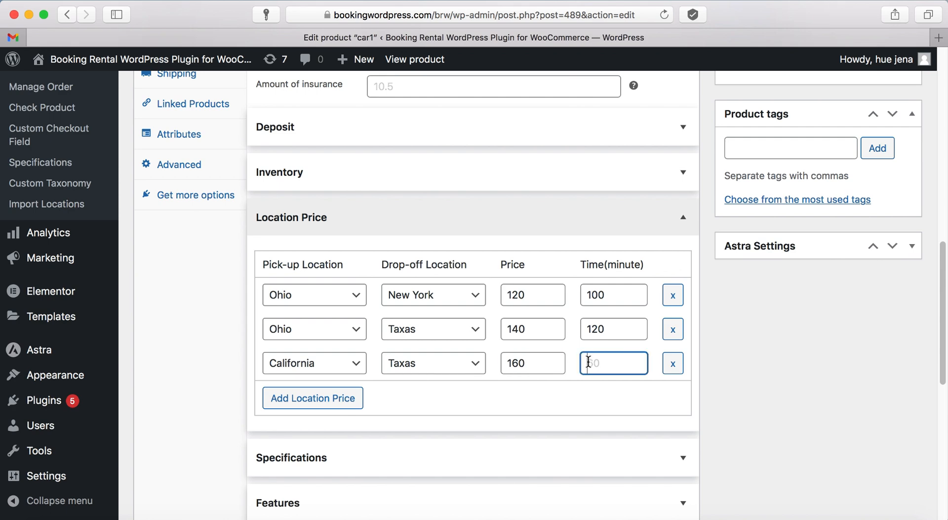
{"action": "type", "text": "140"}
Step: Update the car1 product to save its location prices
{"action": "scroll", "coordinate": [931, 262], "scroll_direction": "up", "scroll_amount": 6}
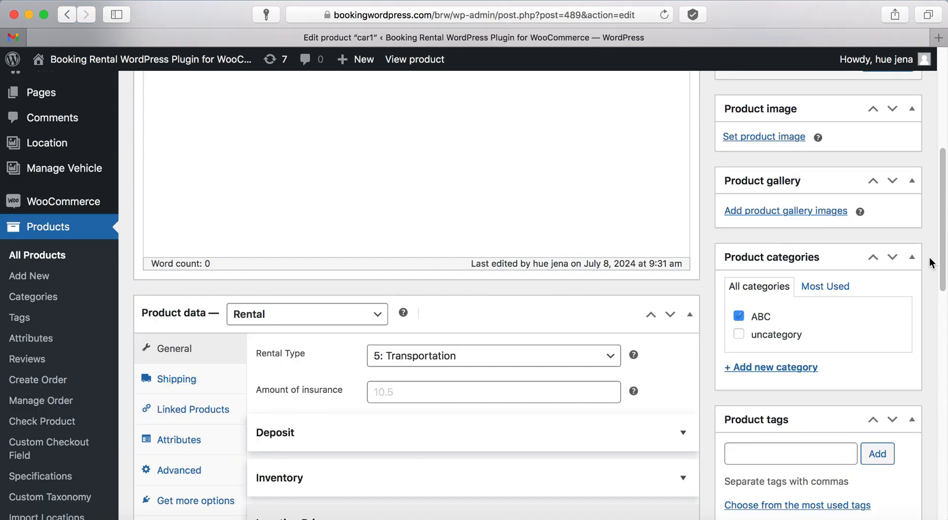
{"action": "scroll", "coordinate": [931, 262], "scroll_direction": "up", "scroll_amount": 5}
{"action": "left_click", "coordinate": [885, 354]}
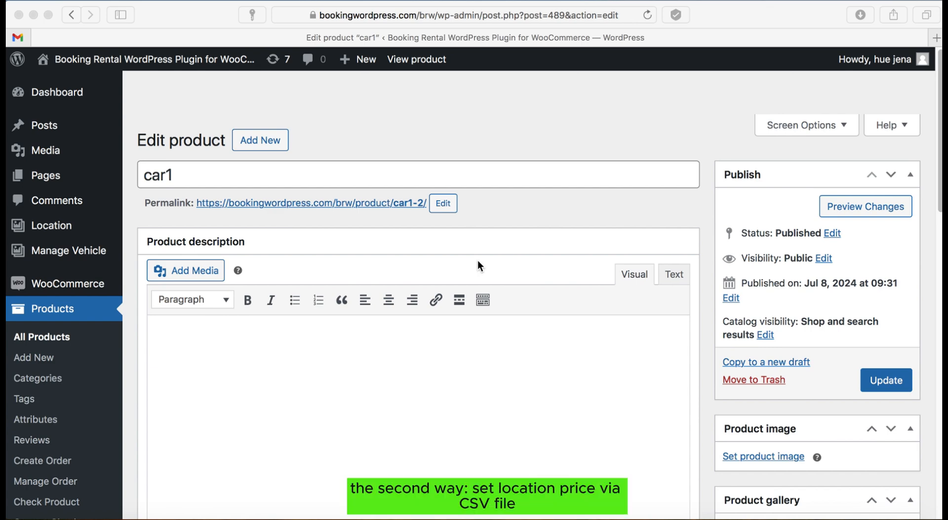
Step: Open the Import Locations page of the products section
{"action": "scroll", "coordinate": [29, 249], "scroll_direction": "down", "scroll_amount": 1}
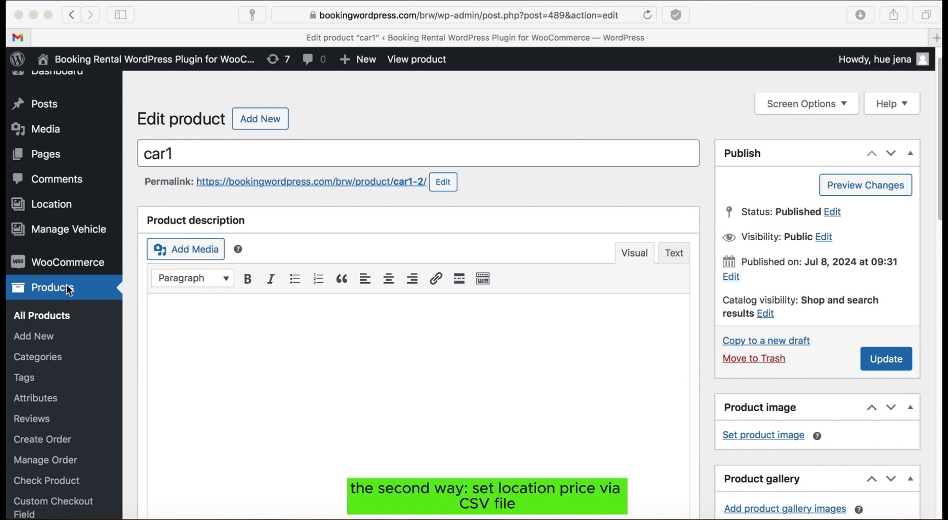
{"action": "scroll", "coordinate": [57, 299], "scroll_direction": "down", "scroll_amount": 1}
{"action": "scroll", "coordinate": [54, 326], "scroll_direction": "down", "scroll_amount": 4}
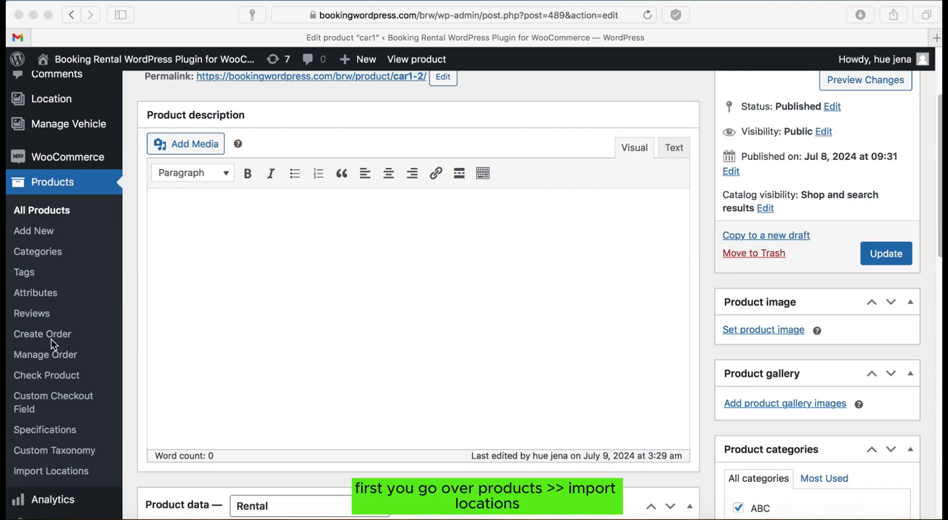
{"action": "left_click", "coordinate": [67, 471]}
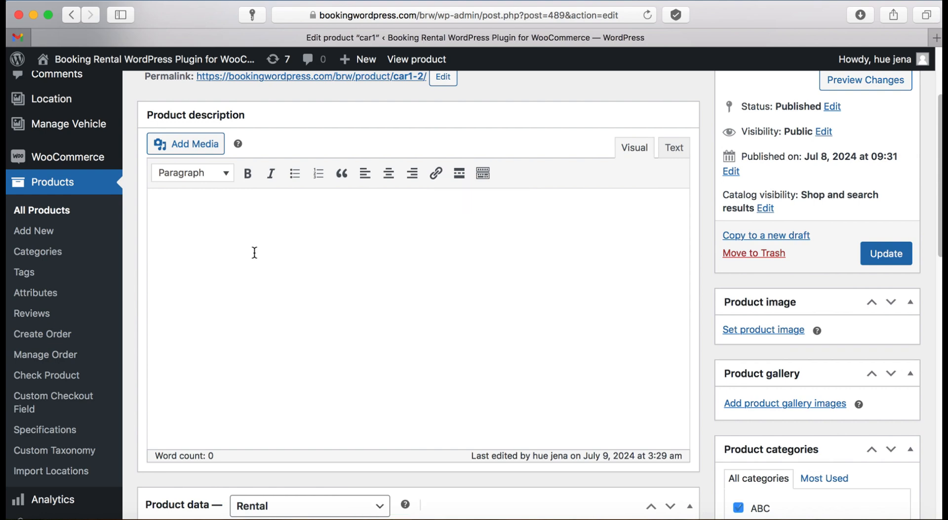
{"action": "left_click", "coordinate": [51, 475]}
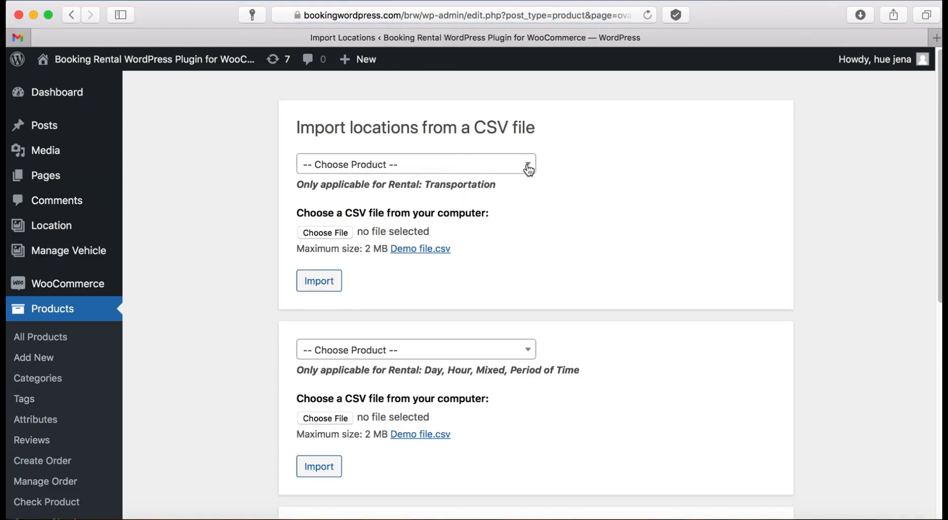
Step: Select car1 for the transportation location import and open its downloaded demo CSV file in Excel
{"action": "left_click", "coordinate": [526, 166]}
{"action": "left_click", "coordinate": [354, 271]}
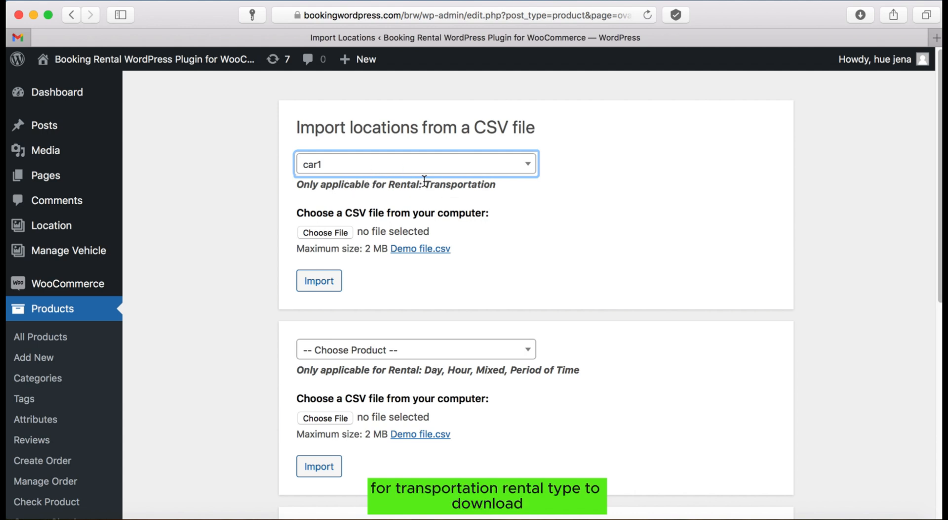
{"action": "left_click", "coordinate": [428, 249]}
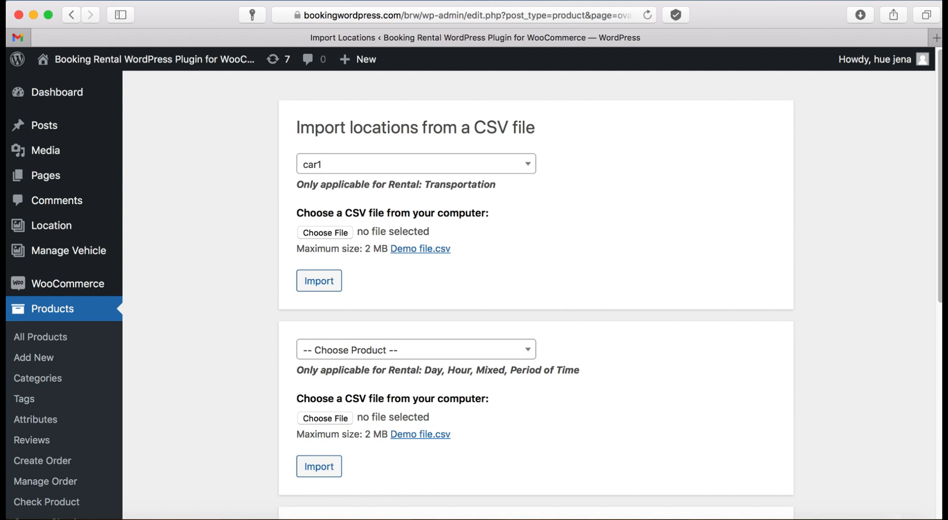
{"action": "left_click", "coordinate": [870, 518]}
{"action": "left_click", "coordinate": [870, 512]}
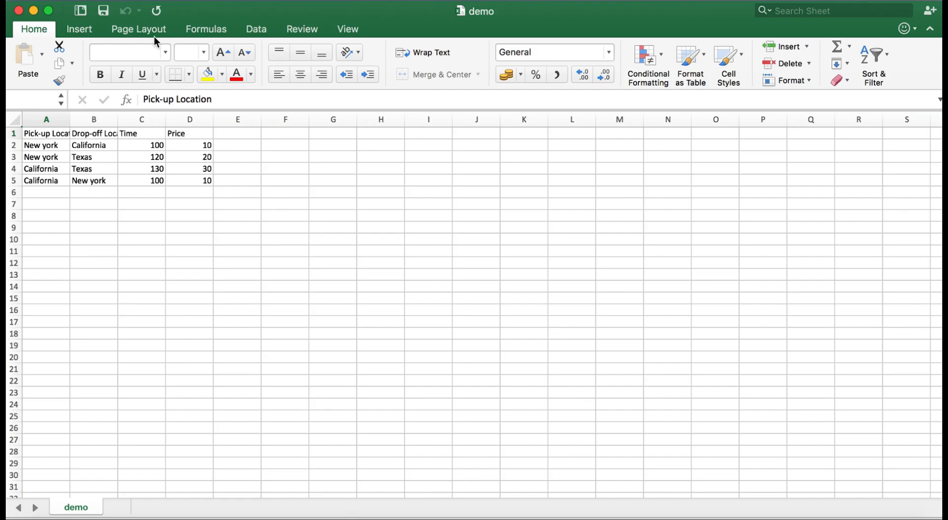
Step: Widen columns A to D to show their full headings and clear the sample location rows below the header
{"action": "left_click", "coordinate": [53, 115]}
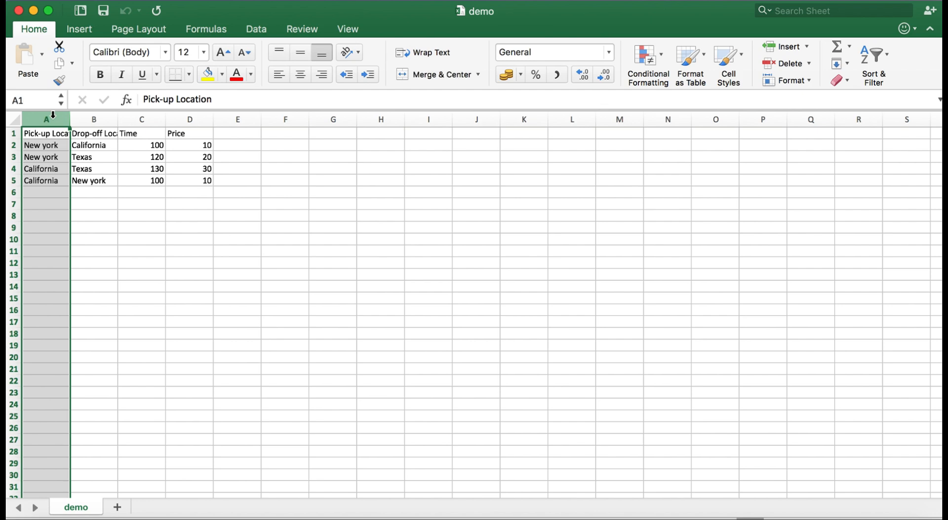
{"action": "left_click_drag", "start_coordinate": [64, 116], "coordinate": [370, 119]}
{"action": "left_click", "coordinate": [201, 225]}
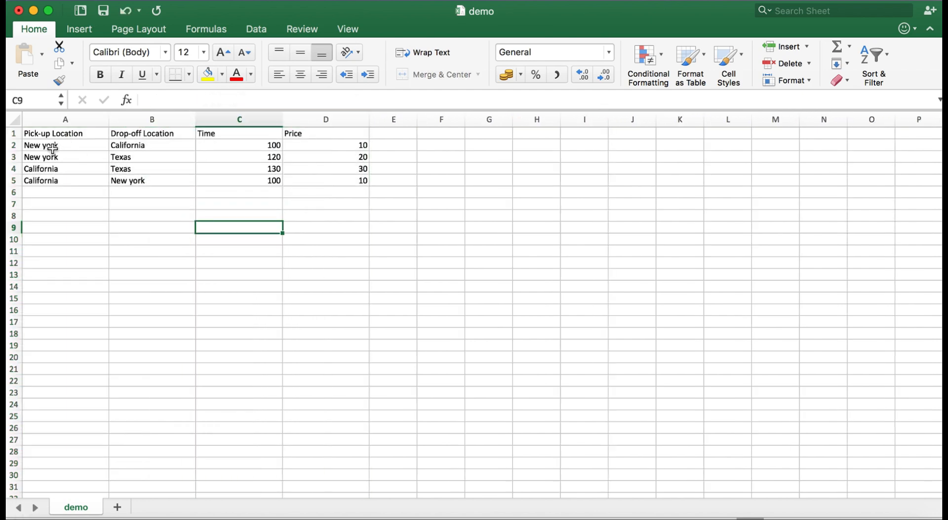
{"action": "left_click_drag", "start_coordinate": [63, 146], "coordinate": [148, 157]}
{"action": "mouse_move", "coordinate": [381, 186]}
{"action": "left_mouse_down"}
{"action": "mouse_move", "coordinate": [410, 191]}
{"action": "mouse_move", "coordinate": [395, 196]}
{"action": "left_mouse_up"}
{"action": "key", "text": "Delete"}
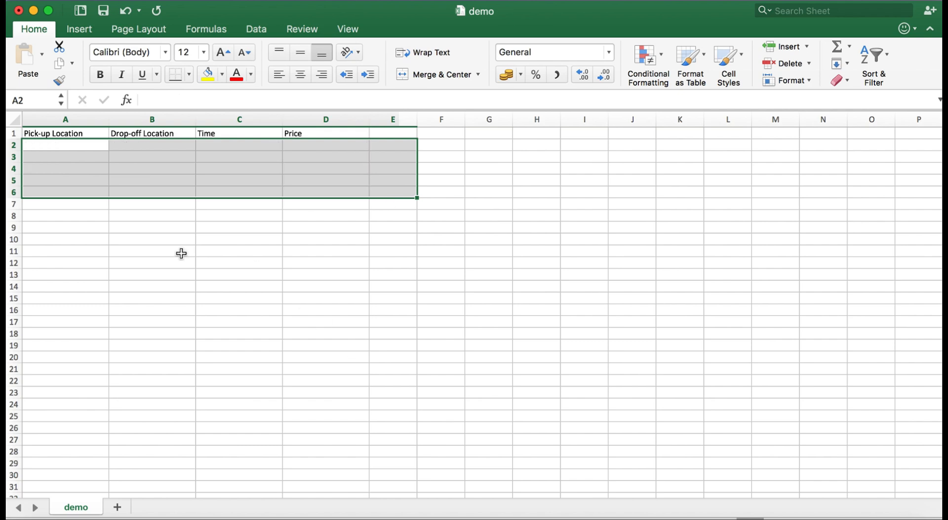
{"action": "left_click", "coordinate": [151, 216]}
{"action": "left_click", "coordinate": [64, 132]}
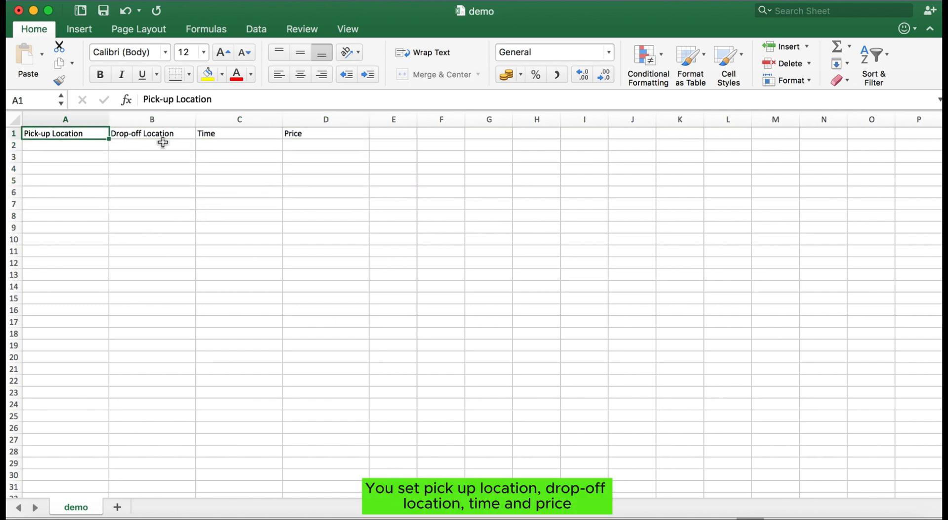
{"action": "left_click", "coordinate": [164, 133]}
{"action": "left_click", "coordinate": [227, 134]}
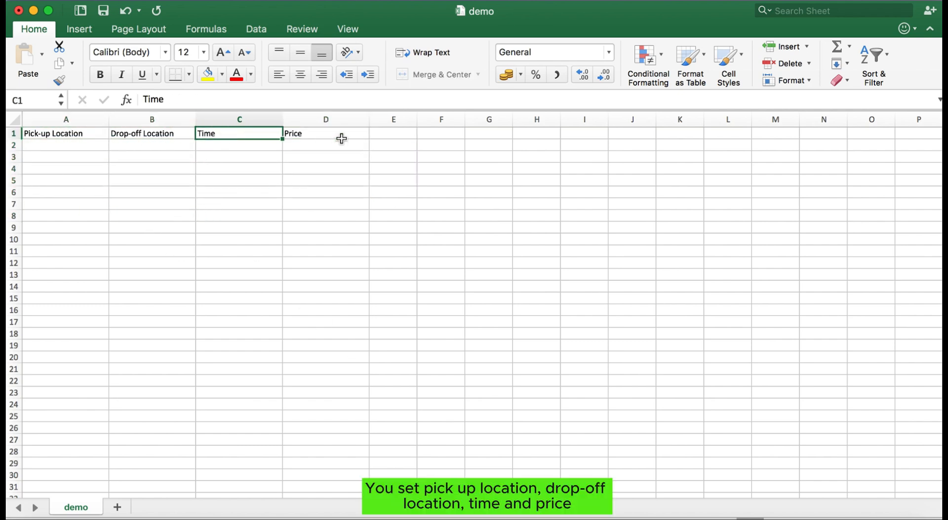
{"action": "left_click", "coordinate": [329, 138]}
Step: Fill row 2 with pick-up location Ohio, drop-off location New York, time 100 and price 50
{"action": "left_click", "coordinate": [95, 147]}
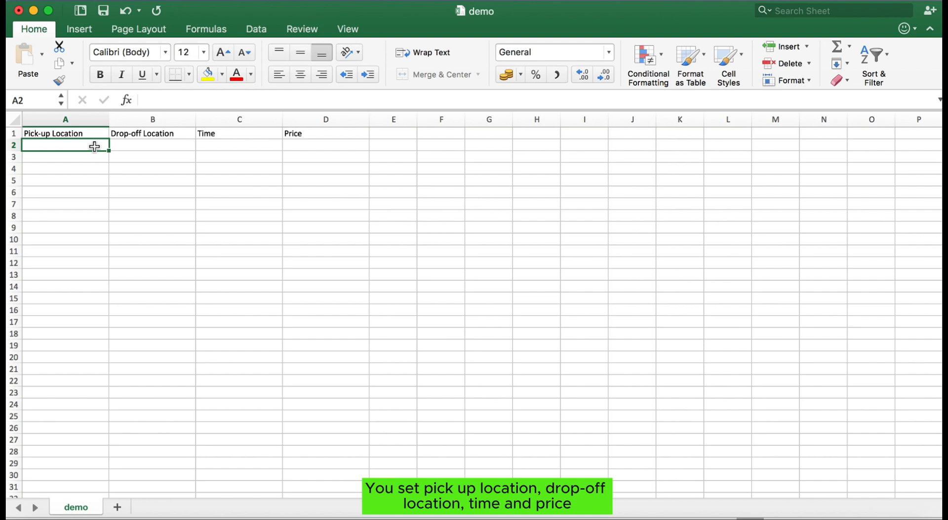
{"action": "type", "text": "Ohio"}
{"action": "key", "text": "Tab"}
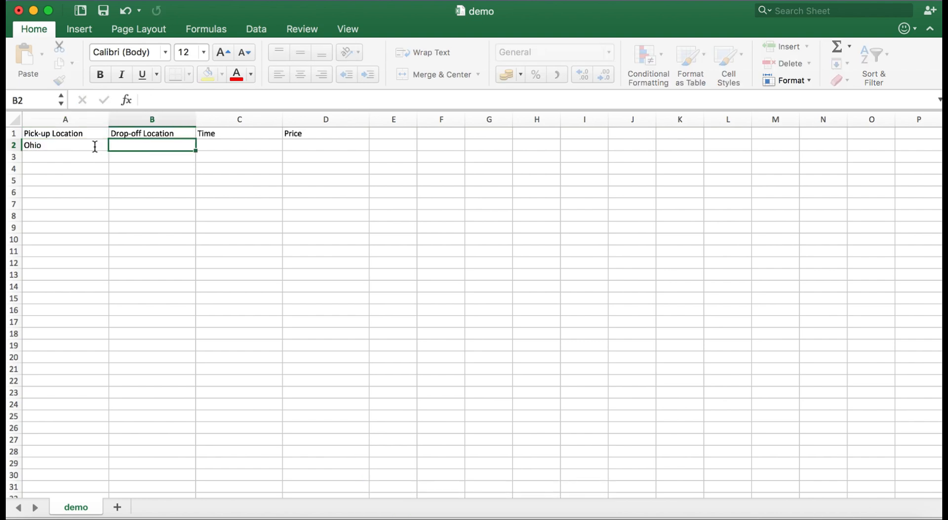
{"action": "type", "text": "New York"}
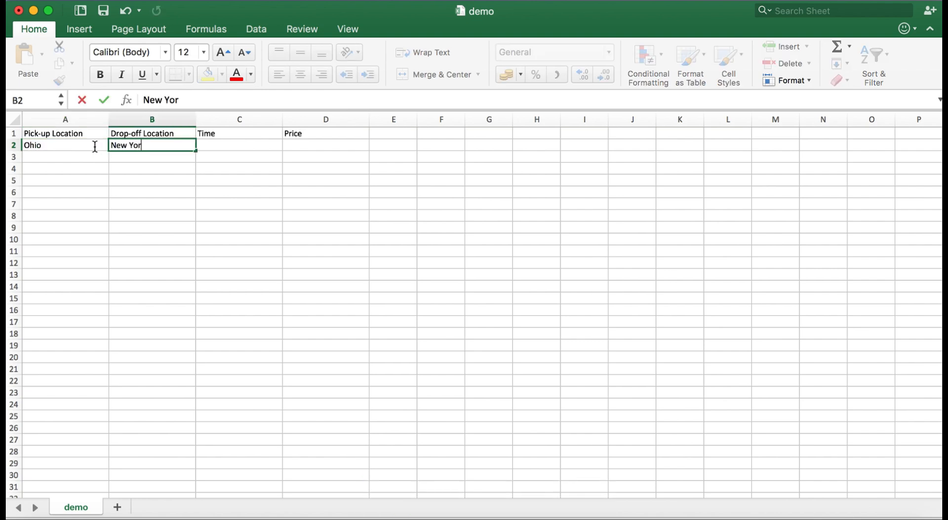
{"action": "key", "text": "Tab"}
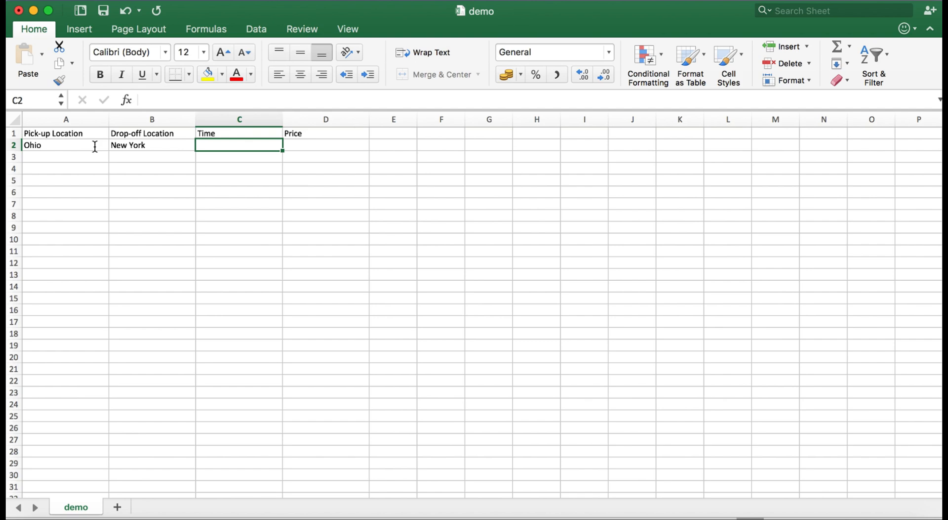
{"action": "type", "text": "100"}
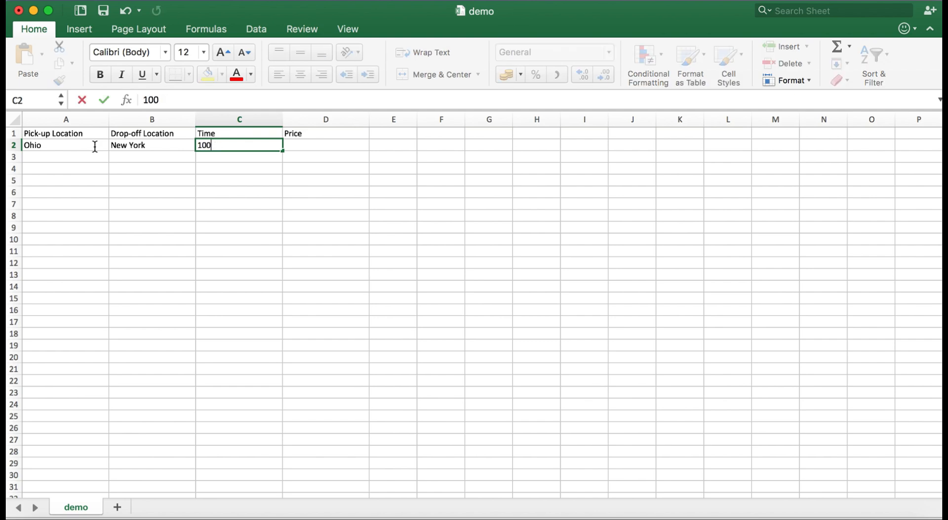
{"action": "key", "text": "Tab"}
{"action": "type", "text": "50"}
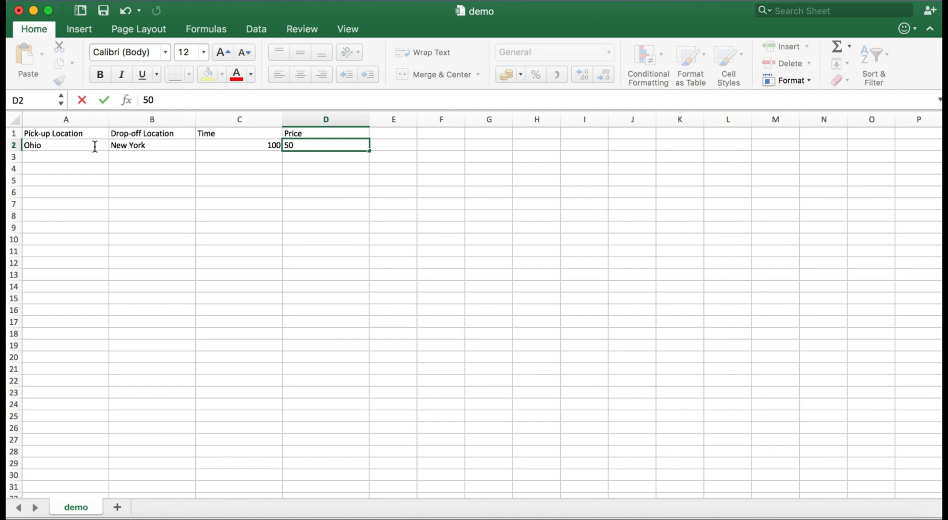
{"action": "key", "text": "Return"}
Step: Fill row 3 with pick-up location Ohio, drop-off location Taxas, time 120 and price 70
{"action": "key", "text": "Left"}
{"action": "key", "text": "Left"}
{"action": "key", "text": "Left"}
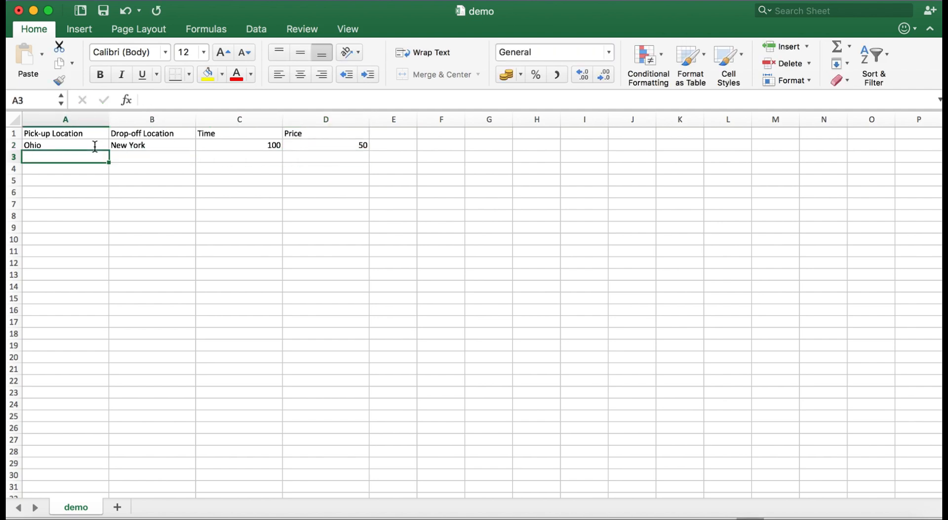
{"action": "type", "text": "Ohio"}
{"action": "key", "text": "Tab"}
{"action": "type", "text": "Tax"}
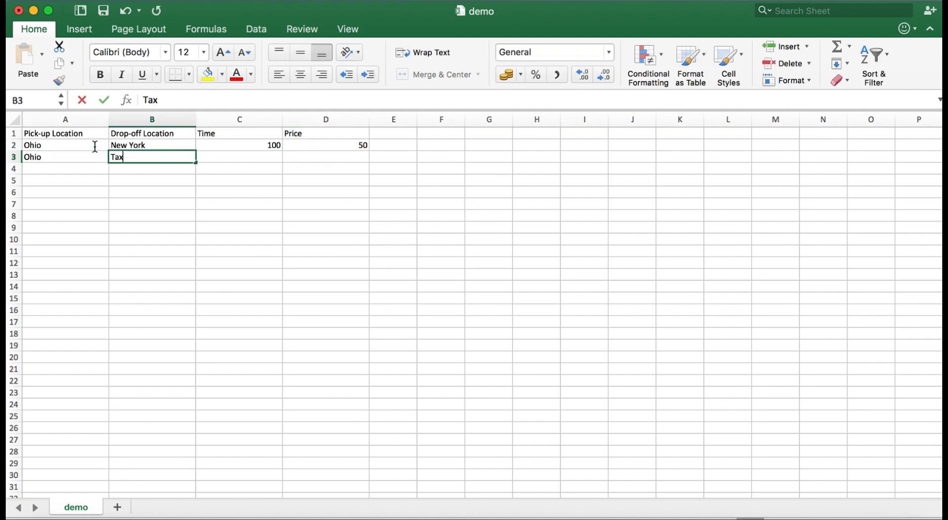
{"action": "key", "text": "Tab"}
{"action": "type", "text": "12"}
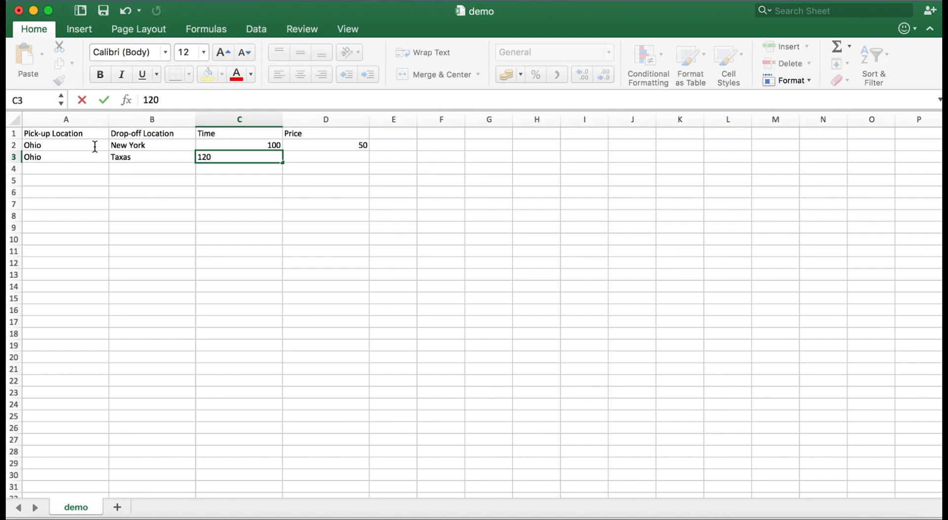
{"action": "key", "text": "Tab"}
{"action": "type", "text": "70"}
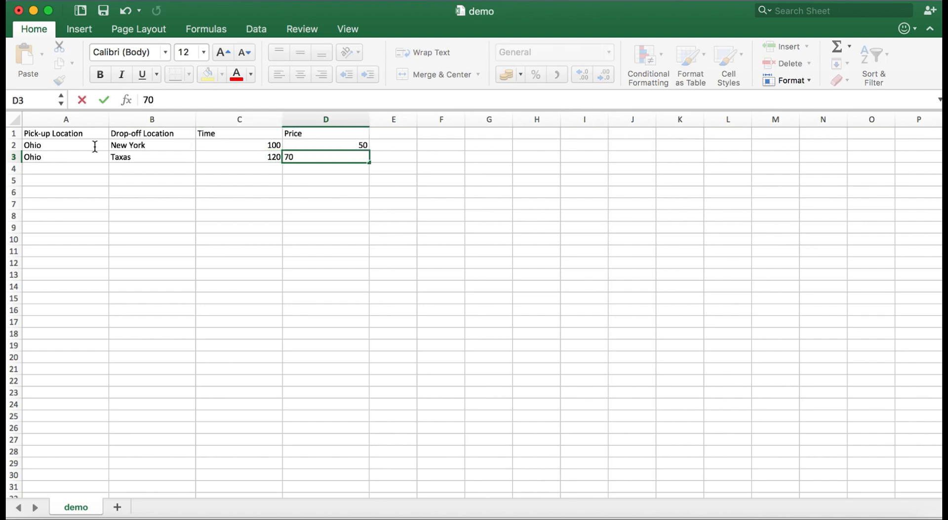
{"action": "key", "text": "Return"}
Step: Fill row 4 with pick-up location California, drop-off location Taxas, time 140 and price 90
{"action": "key", "text": "Left"}
{"action": "key", "text": "Left"}
{"action": "key", "text": "Left"}
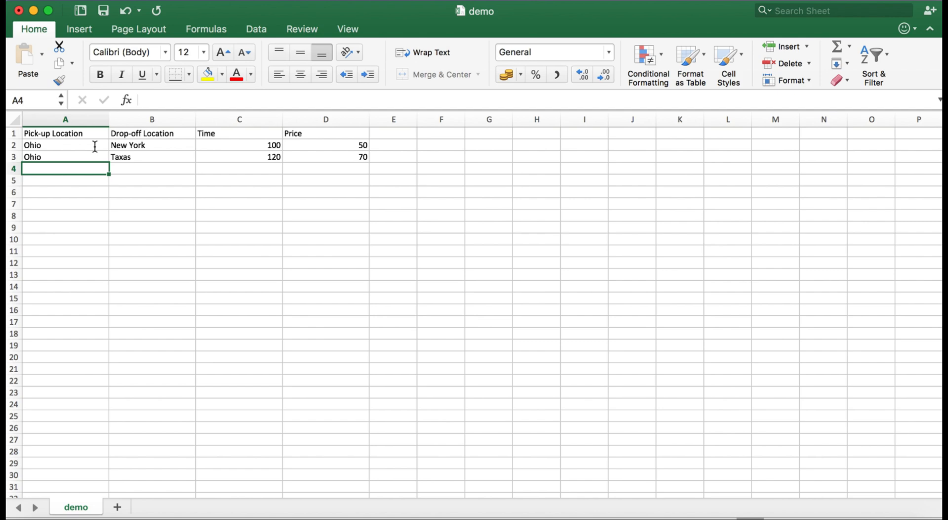
{"action": "type", "text": "Califi"}
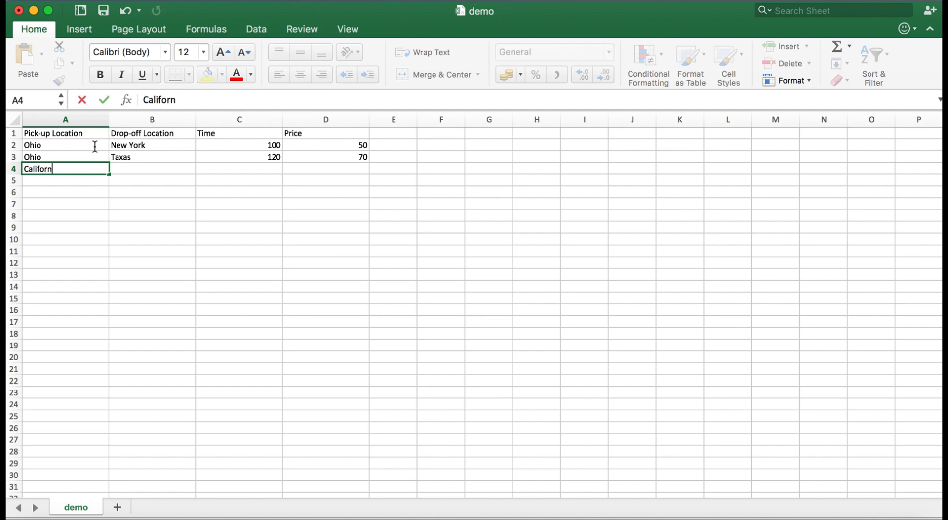
{"action": "type", "text": "rnia"}
{"action": "key", "text": "Tab"}
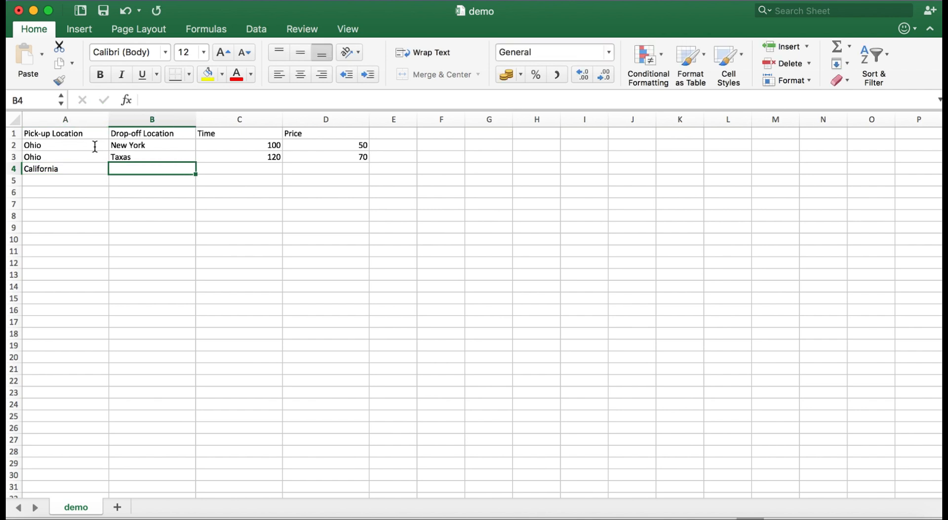
{"action": "type", "text": "Taxas"}
{"action": "key", "text": "Tab"}
{"action": "type", "text": "1"}
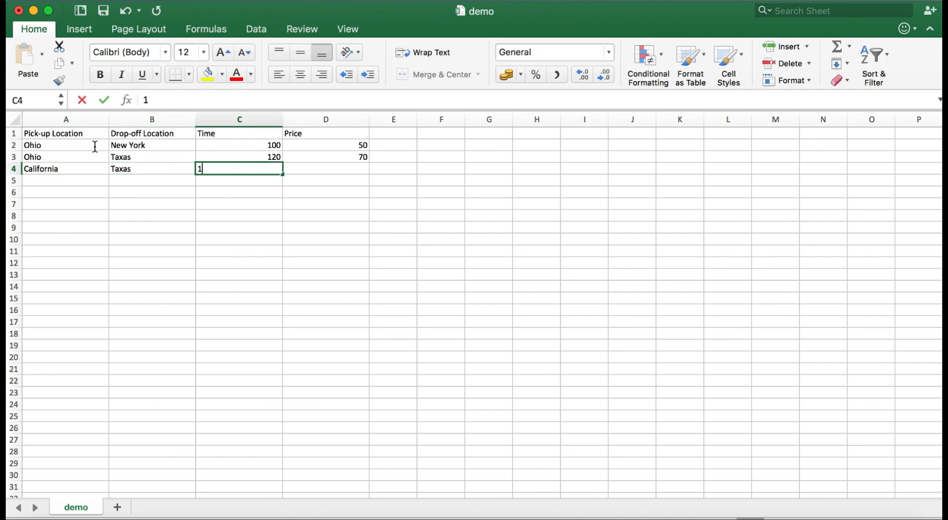
{"action": "type", "text": "40"}
{"action": "key", "text": "Tab"}
{"action": "type", "text": "90"}
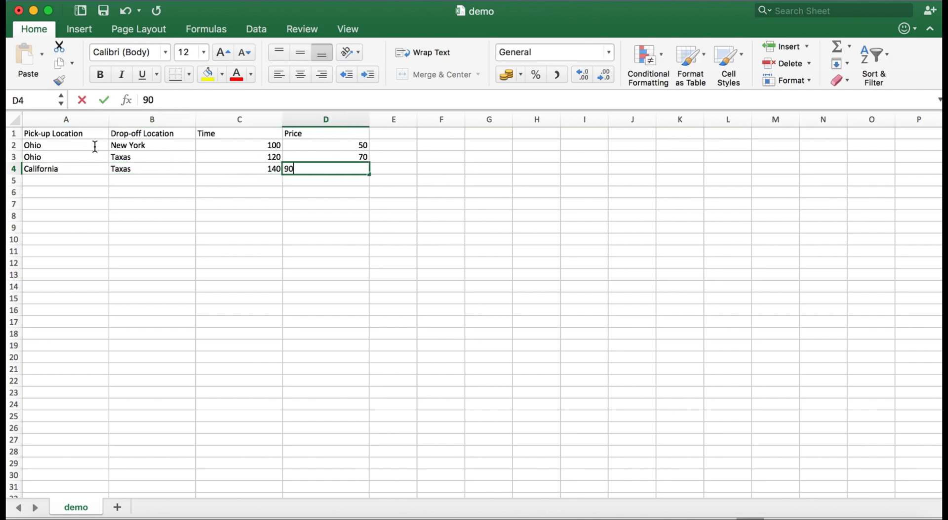
{"action": "left_click", "coordinate": [313, 251]}
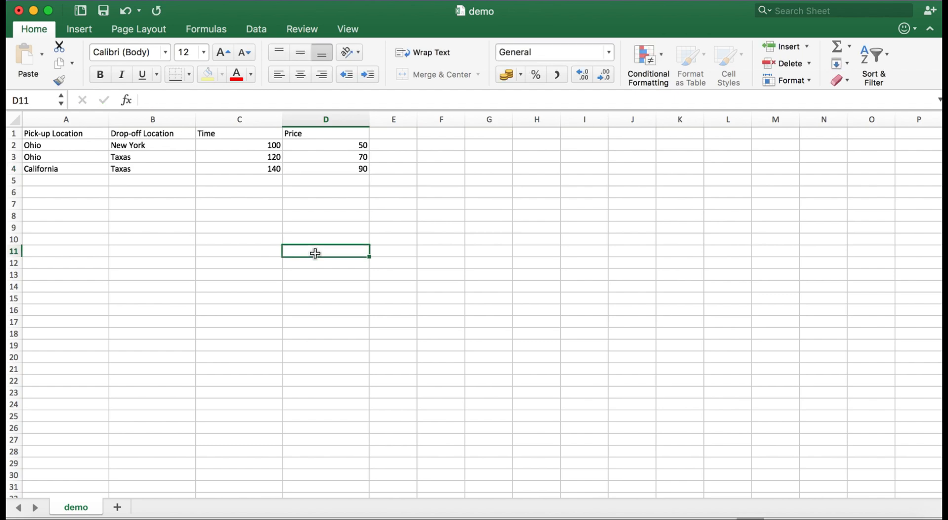
Step: Save the demo file and switch back to the Import Locations page in the browser
{"action": "left_click", "coordinate": [103, 10]}
{"action": "left_click", "coordinate": [577, 236]}
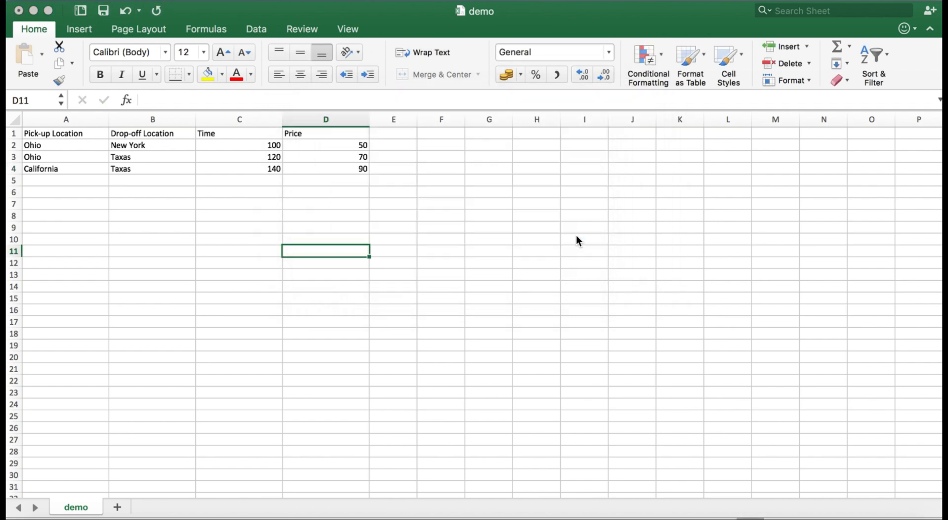
{"action": "left_click", "coordinate": [34, 13]}
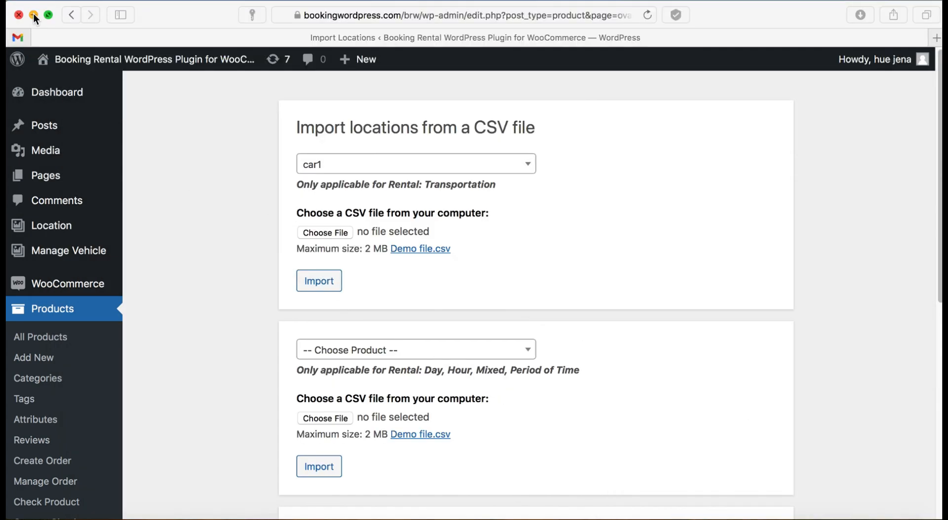
Step: Choose demo.csv from Downloads as the transportation locations file for car1 and import it
{"action": "left_click", "coordinate": [330, 231]}
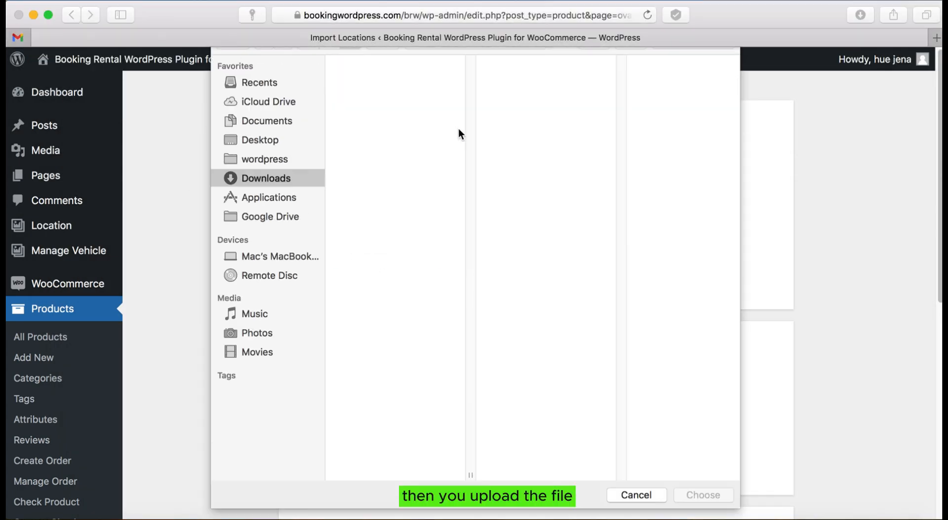
{"action": "left_click", "coordinate": [345, 97]}
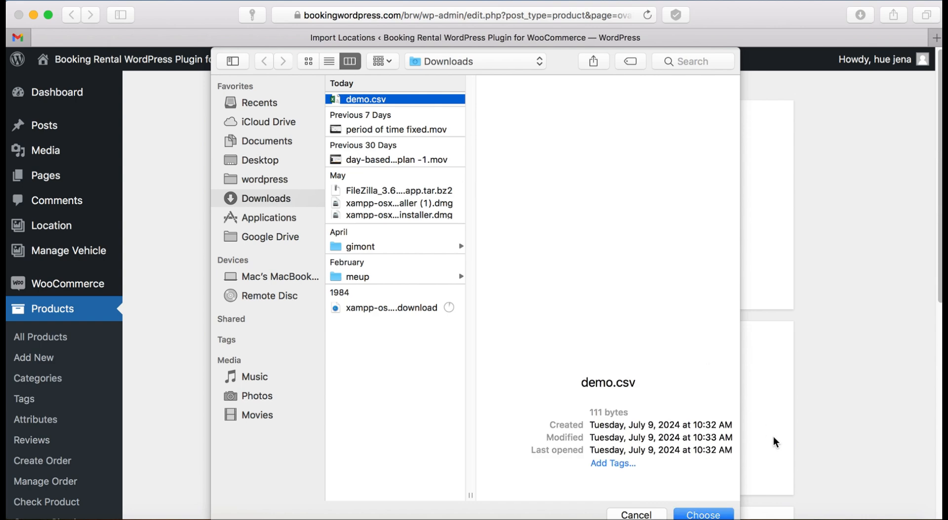
{"action": "left_click", "coordinate": [694, 515]}
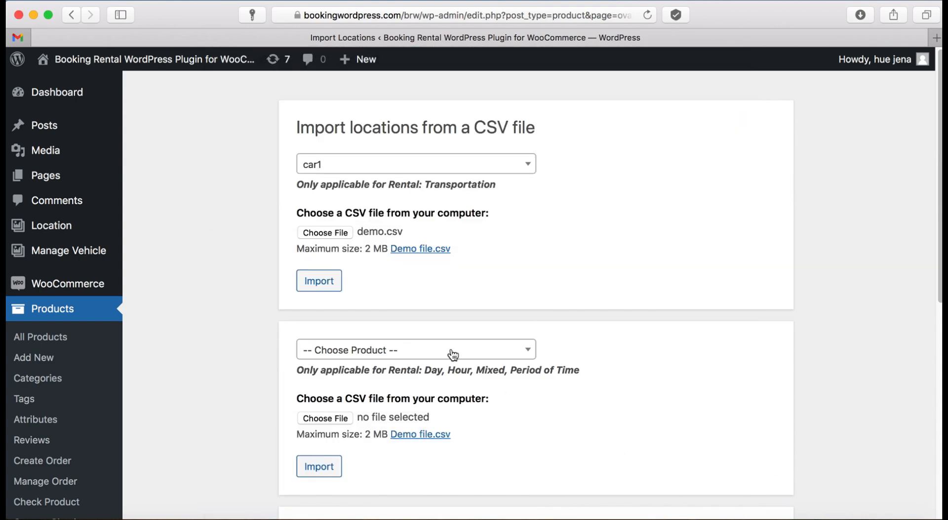
{"action": "left_click", "coordinate": [323, 284]}
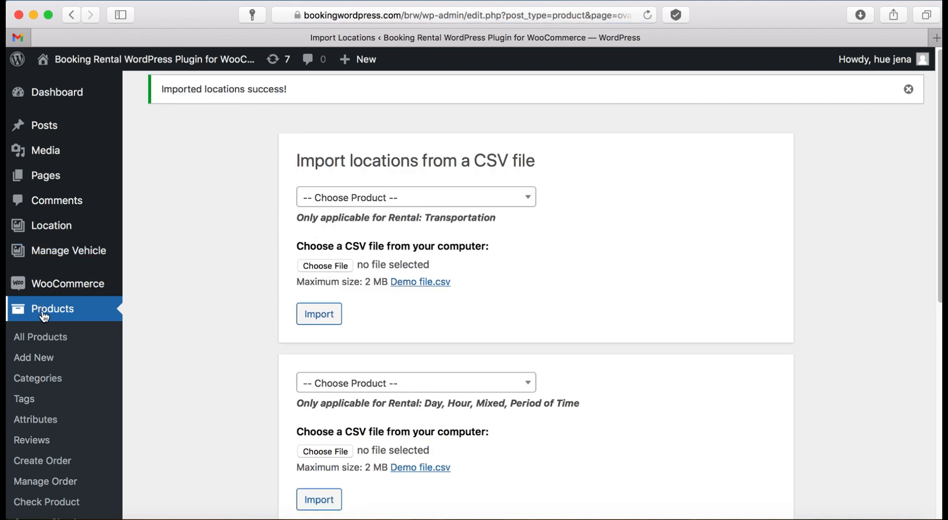
Step: Open the car1 product for editing from the product list and expand its Location Price section
{"action": "left_click", "coordinate": [44, 332]}
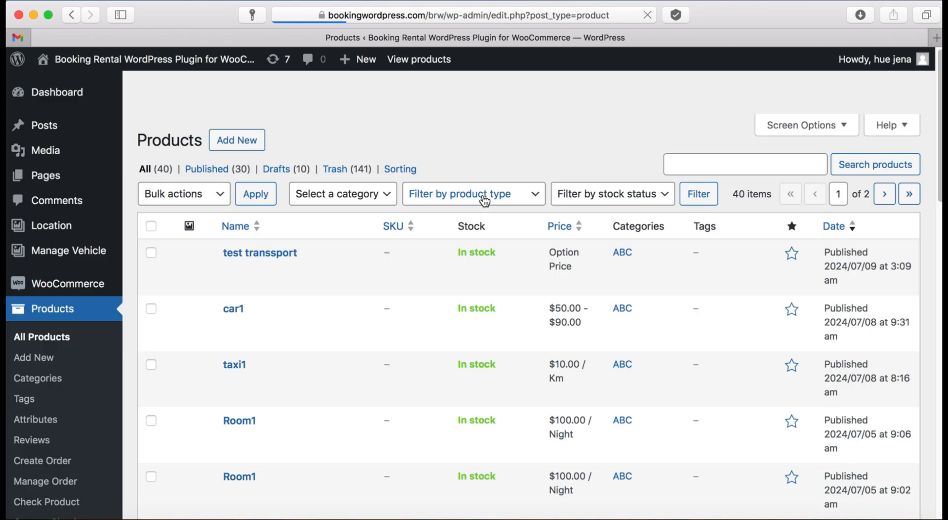
{"action": "left_click", "coordinate": [240, 310]}
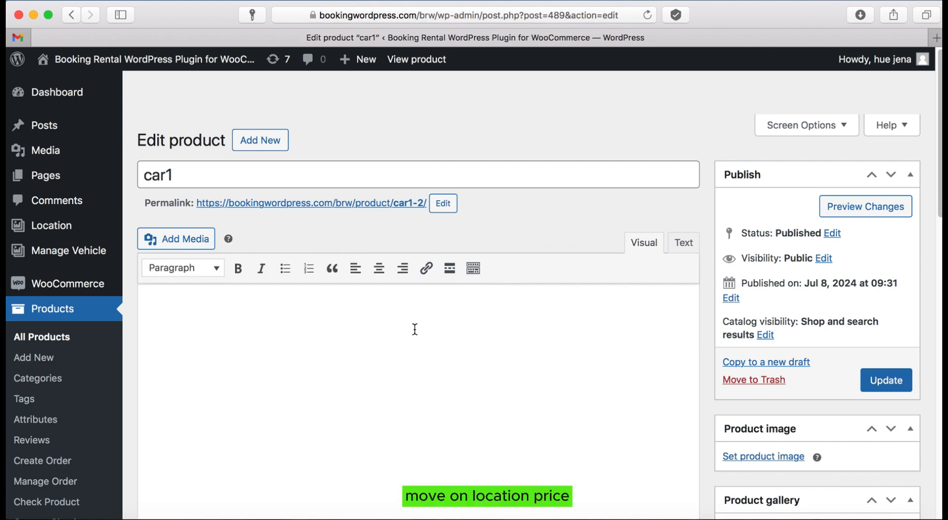
{"action": "scroll", "coordinate": [415, 329], "scroll_direction": "down", "scroll_amount": 5}
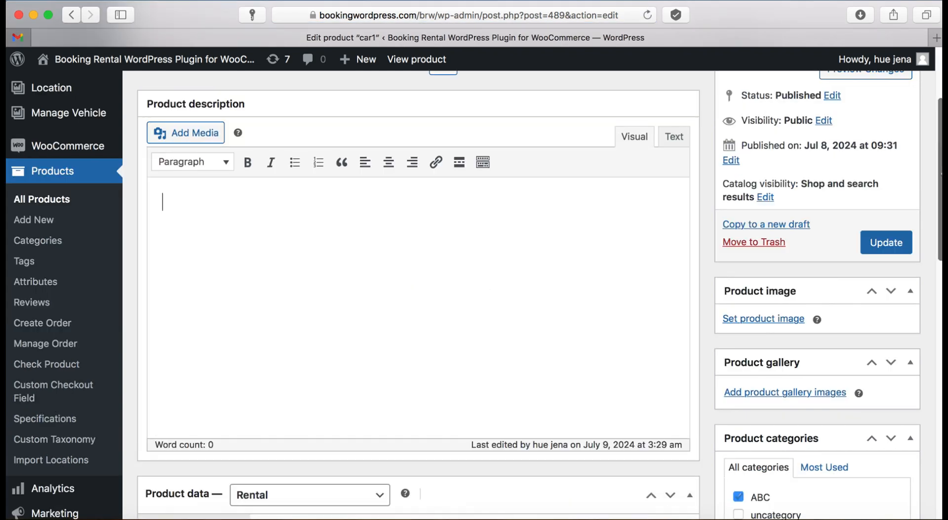
{"action": "scroll", "coordinate": [163, 202], "scroll_direction": "down", "scroll_amount": 7}
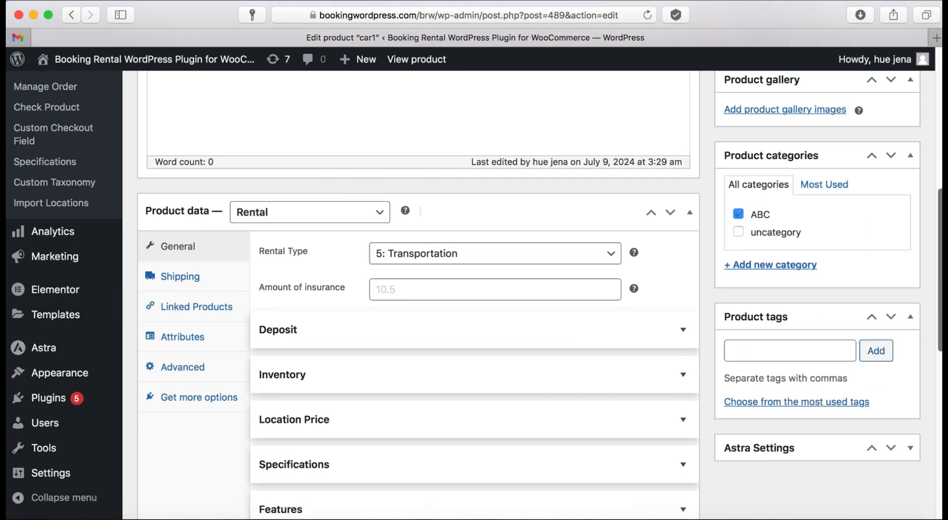
{"action": "scroll", "coordinate": [691, 321], "scroll_direction": "down", "scroll_amount": 1}
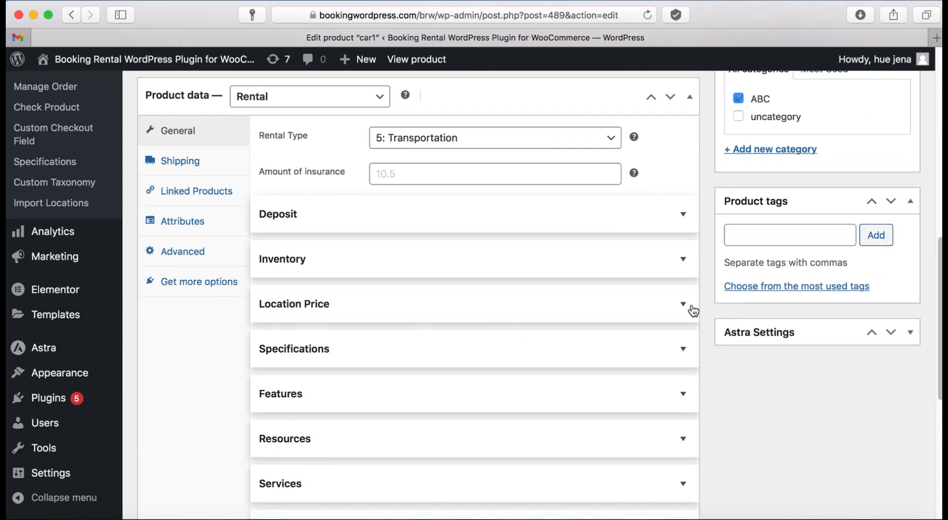
{"action": "left_click", "coordinate": [686, 304]}
{"action": "scroll", "coordinate": [623, 322], "scroll_direction": "down", "scroll_amount": 2}
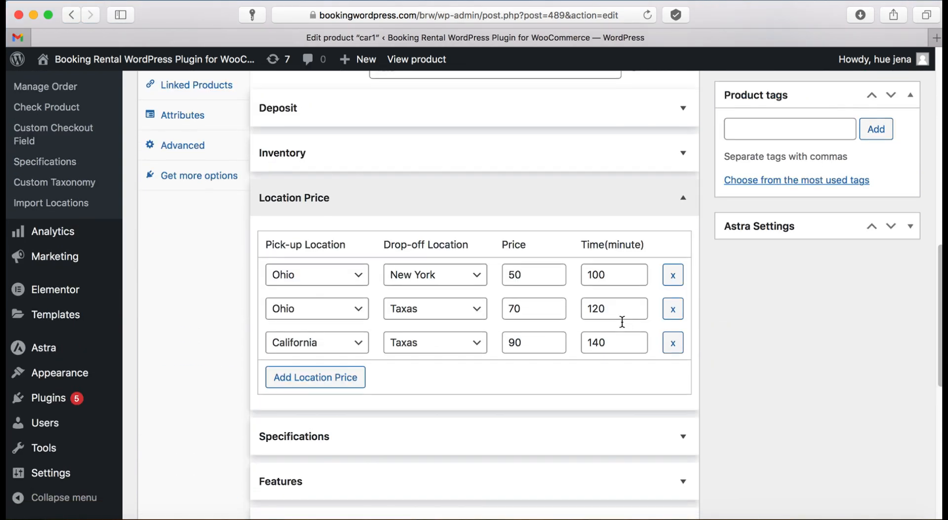
Step: Examine the pick-up, drop-off, price and time fields of the first imported location price row
{"action": "scroll", "coordinate": [622, 321], "scroll_direction": "down", "scroll_amount": 1}
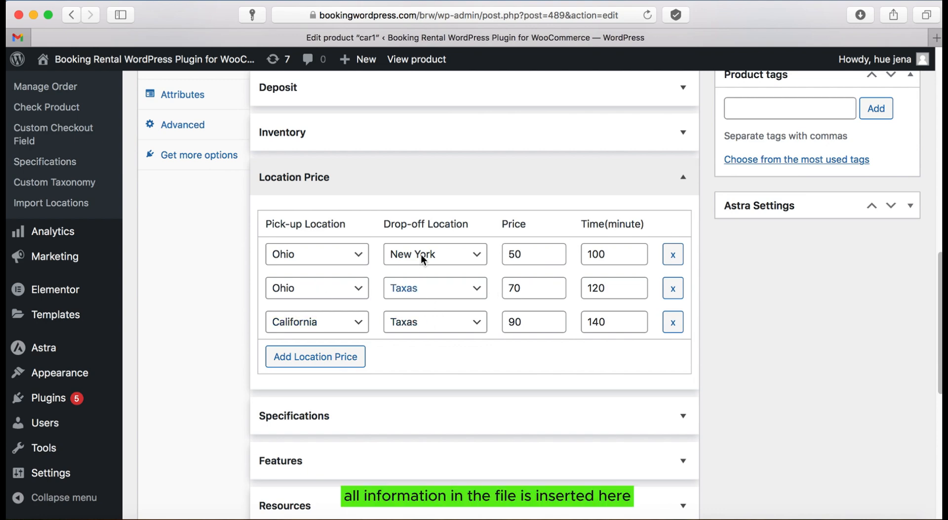
{"action": "left_click", "coordinate": [322, 258]}
{"action": "left_click", "coordinate": [463, 265]}
{"action": "left_click", "coordinate": [571, 263]}
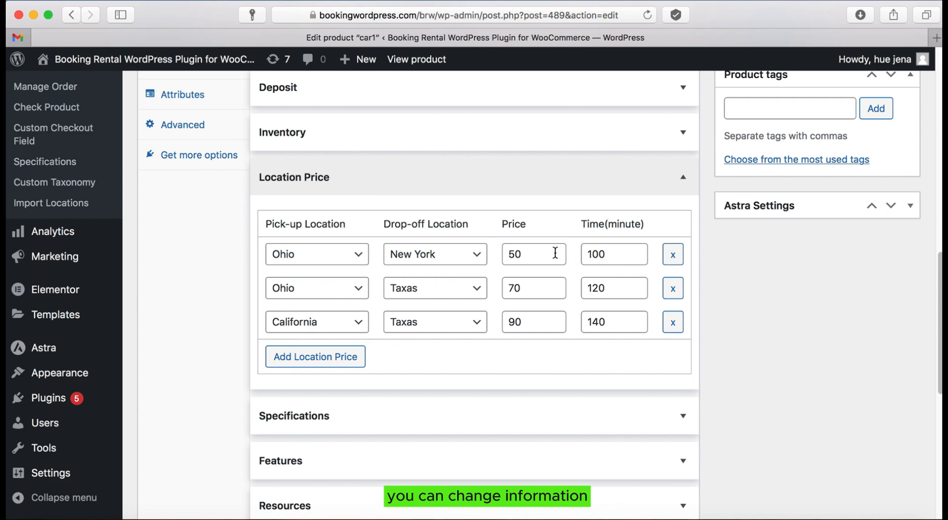
{"action": "left_click", "coordinate": [613, 257]}
Step: Update the car1 product with its imported location prices
{"action": "scroll", "coordinate": [882, 277], "scroll_direction": "up", "scroll_amount": 6}
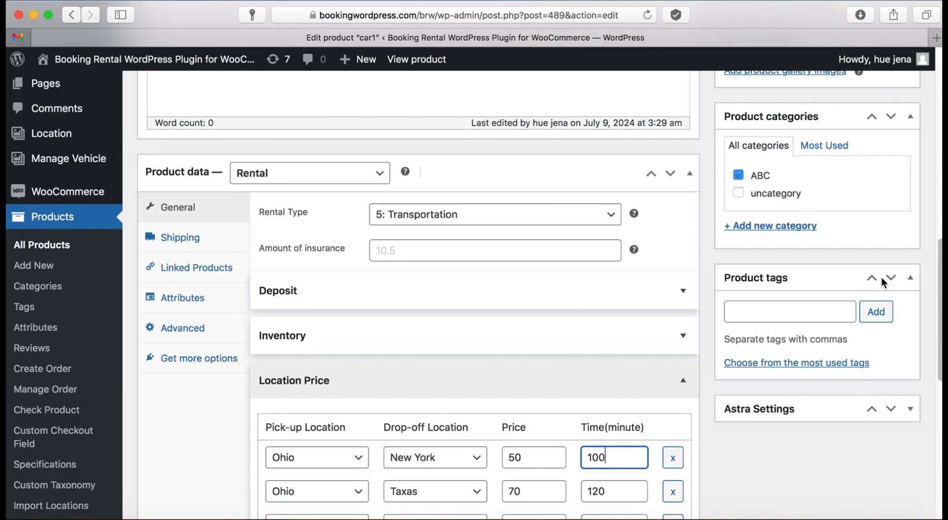
{"action": "scroll", "coordinate": [884, 281], "scroll_direction": "up", "scroll_amount": 5}
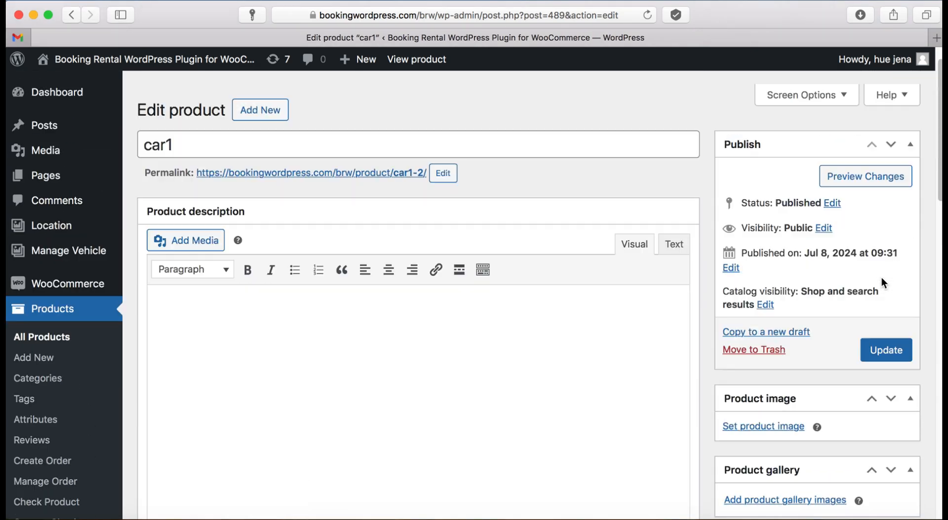
{"action": "left_click", "coordinate": [882, 349]}
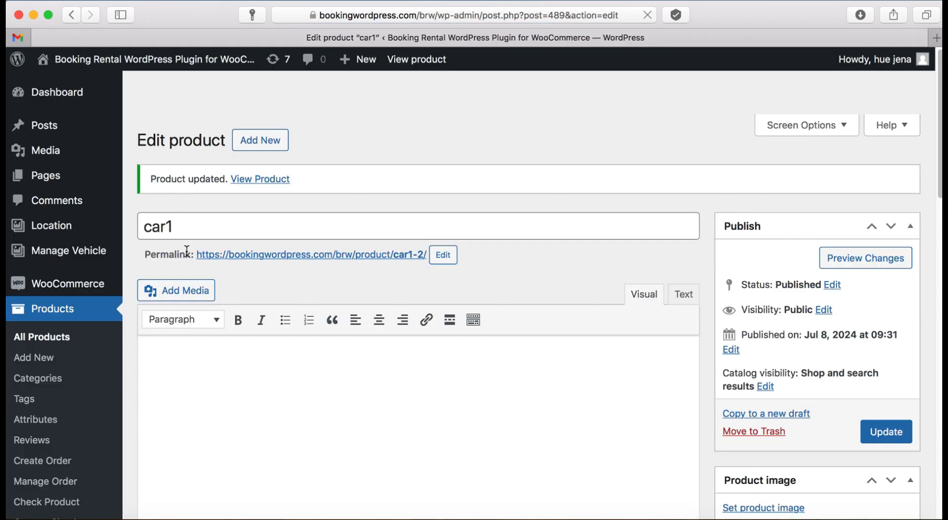
Step: Open the car1 product page from its permalink in a new browser tab and switch to it
{"action": "right_click", "coordinate": [231, 256]}
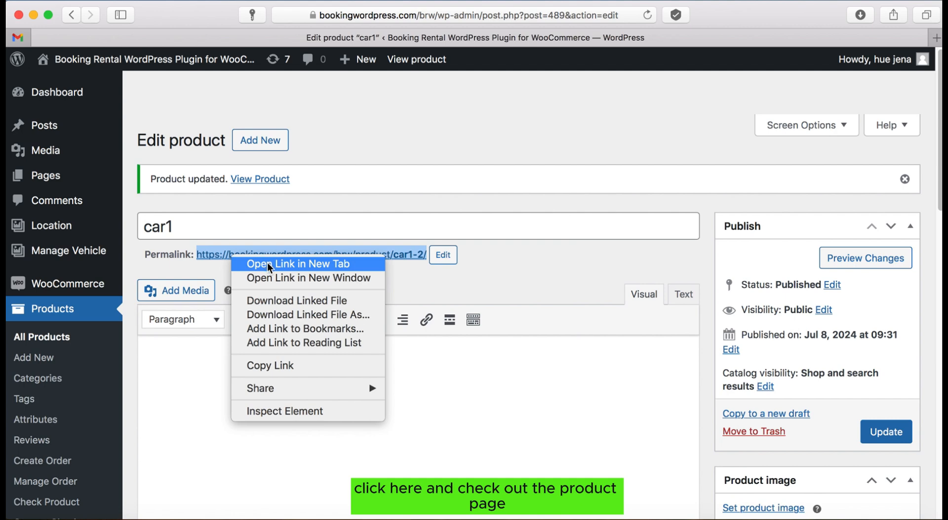
{"action": "left_click", "coordinate": [268, 262]}
{"action": "left_click", "coordinate": [706, 38]}
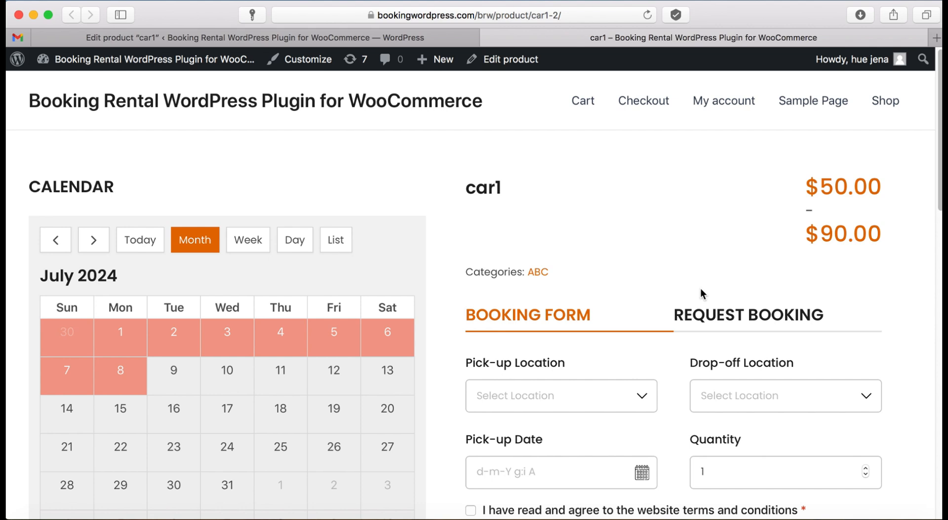
Step: Set the car1 booking form's pick-up location to Ohio and drop-off location to New York
{"action": "scroll", "coordinate": [640, 371], "scroll_direction": "down", "scroll_amount": 1}
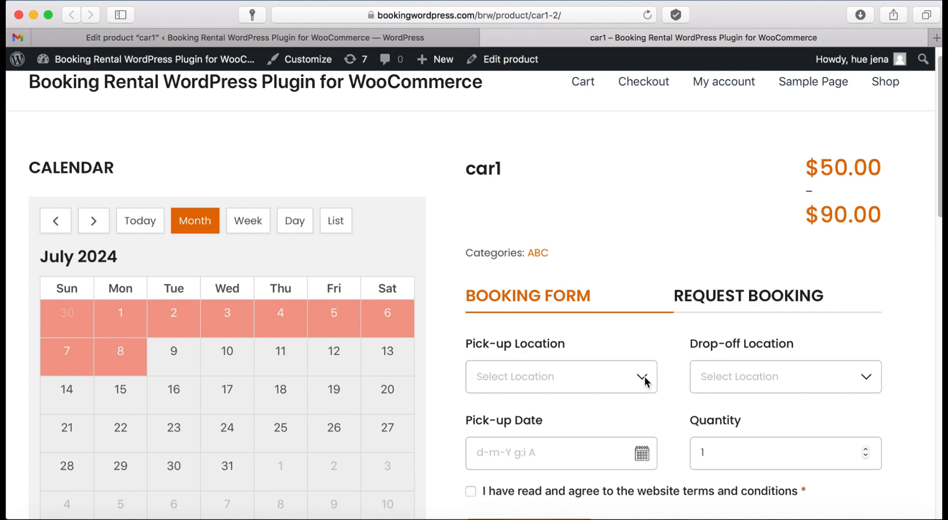
{"action": "left_click", "coordinate": [644, 380]}
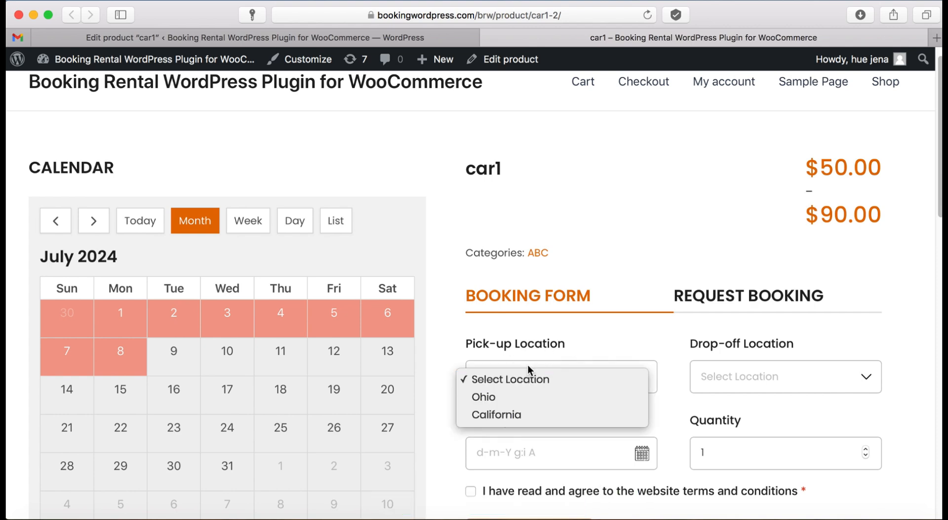
{"action": "left_click", "coordinate": [516, 403]}
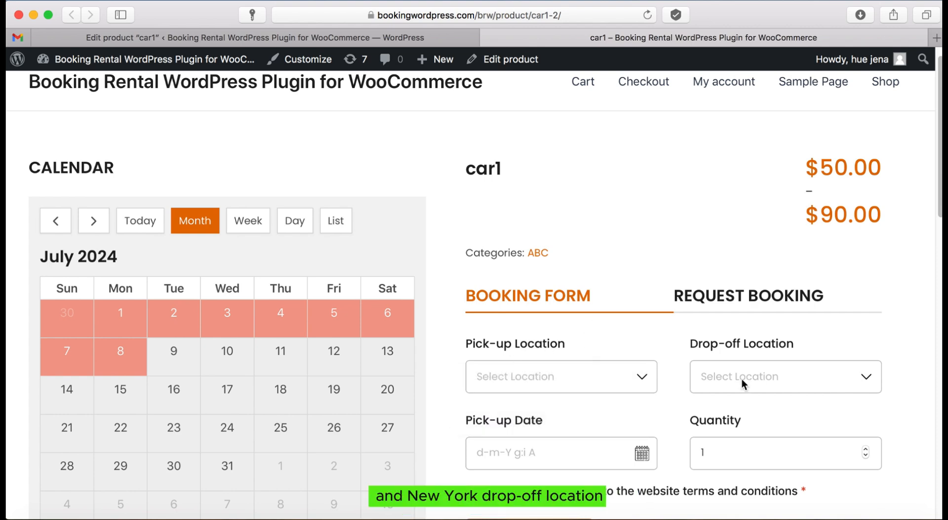
{"action": "left_click", "coordinate": [788, 378]}
{"action": "left_click", "coordinate": [744, 383]}
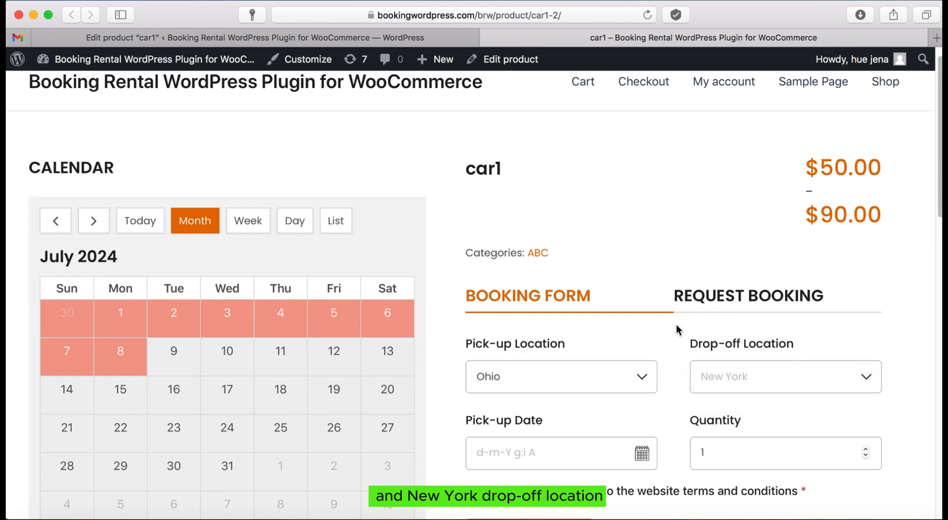
Step: Set the booking's pick-up date to 10-07-2024 at 8:00 AM
{"action": "scroll", "coordinate": [803, 383], "scroll_direction": "down", "scroll_amount": 2}
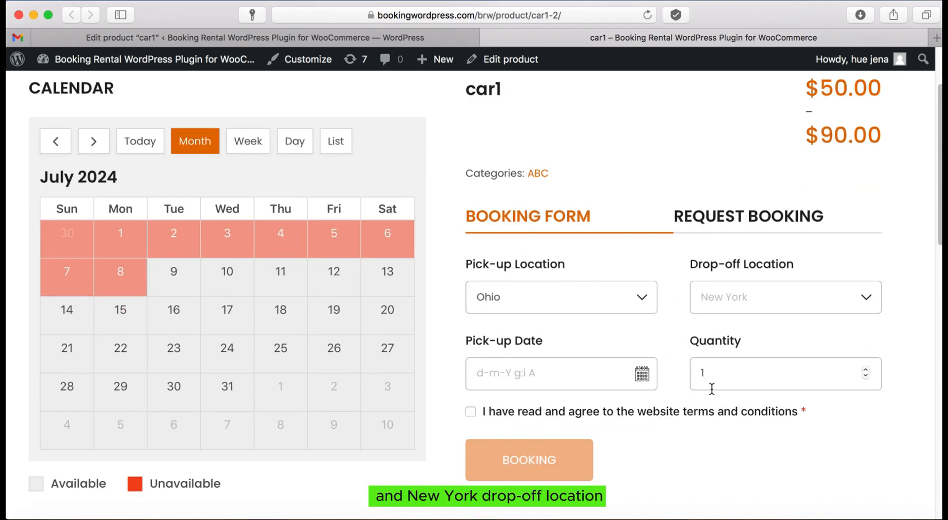
{"action": "left_click", "coordinate": [563, 383]}
{"action": "scroll", "coordinate": [578, 428], "scroll_direction": "down", "scroll_amount": 2}
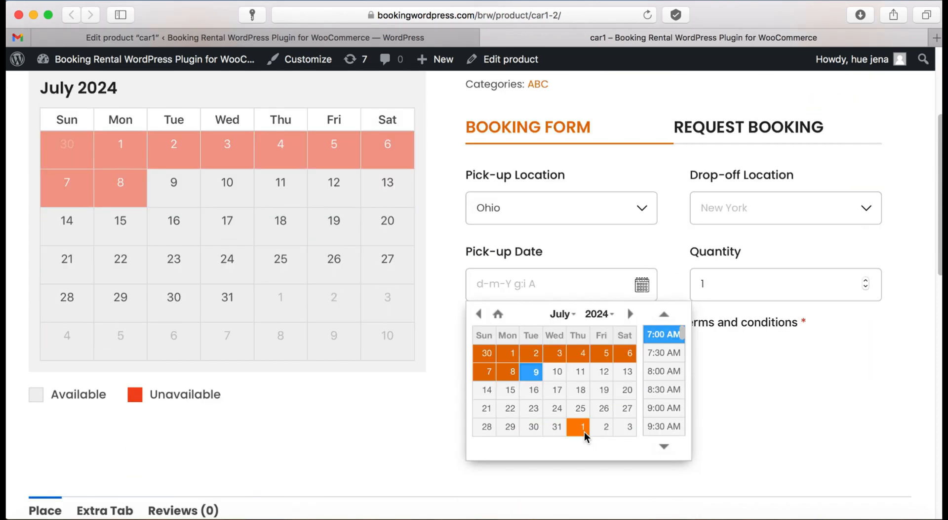
{"action": "left_click", "coordinate": [558, 372]}
{"action": "left_click", "coordinate": [650, 370]}
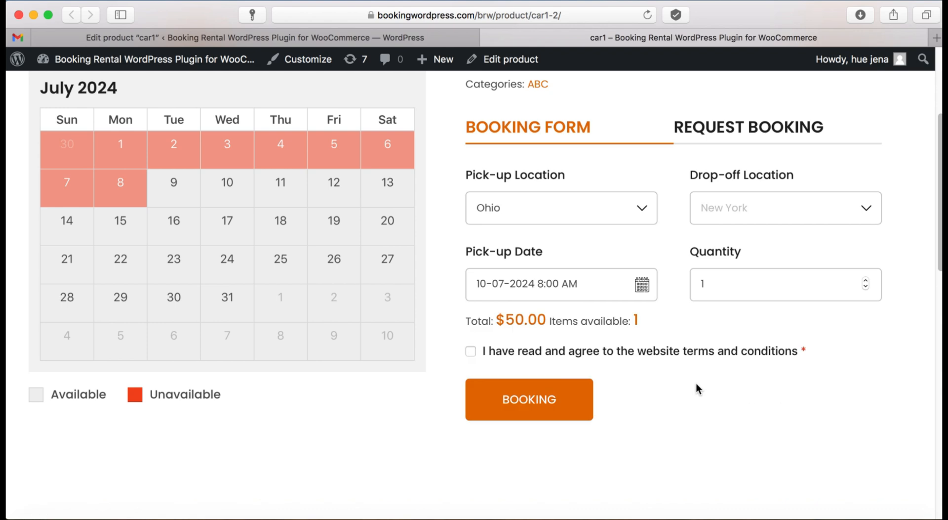